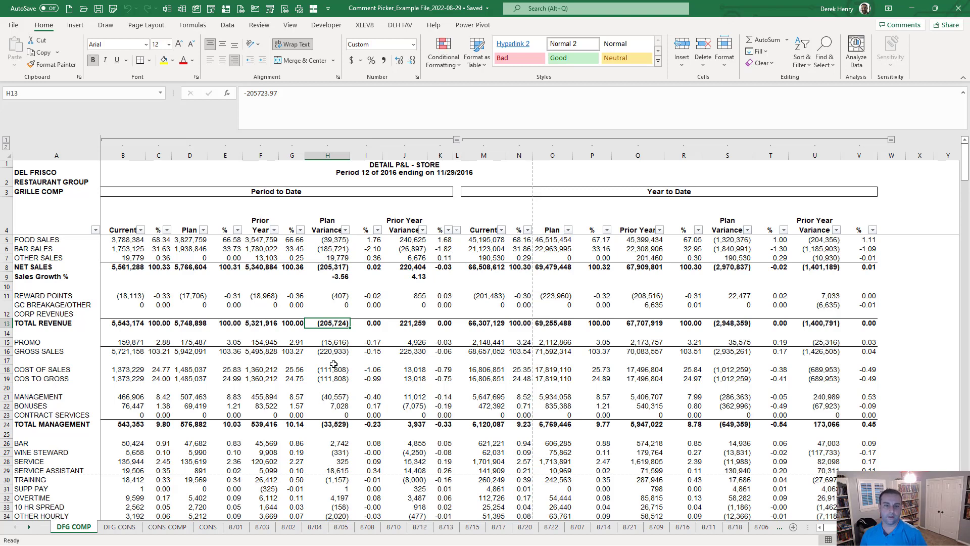
# Step: Insert a comment reading "What's going on with this number?" in cell H13 using the comment picker's Insert/update action
pyautogui.hotkey('ctrl', 'shift', 'c')
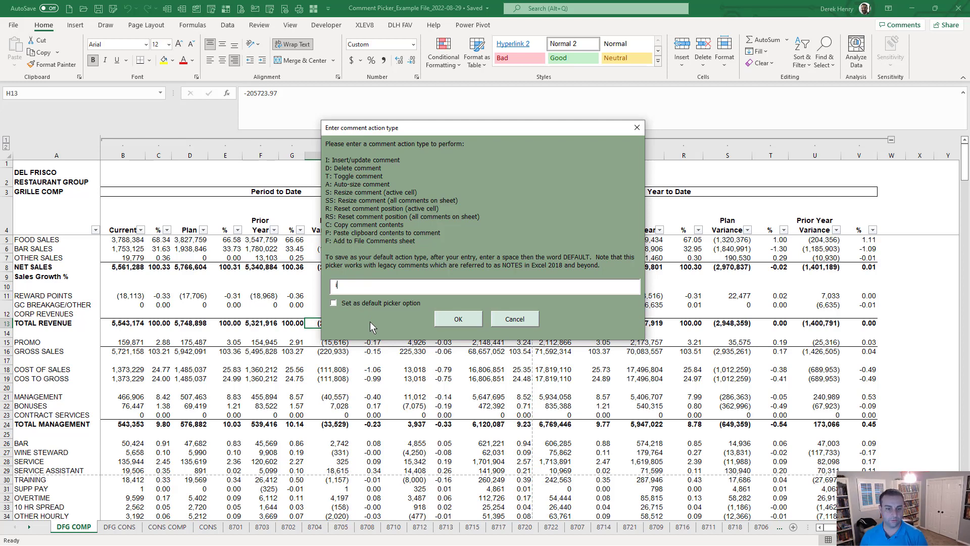
pyautogui.press('Return')
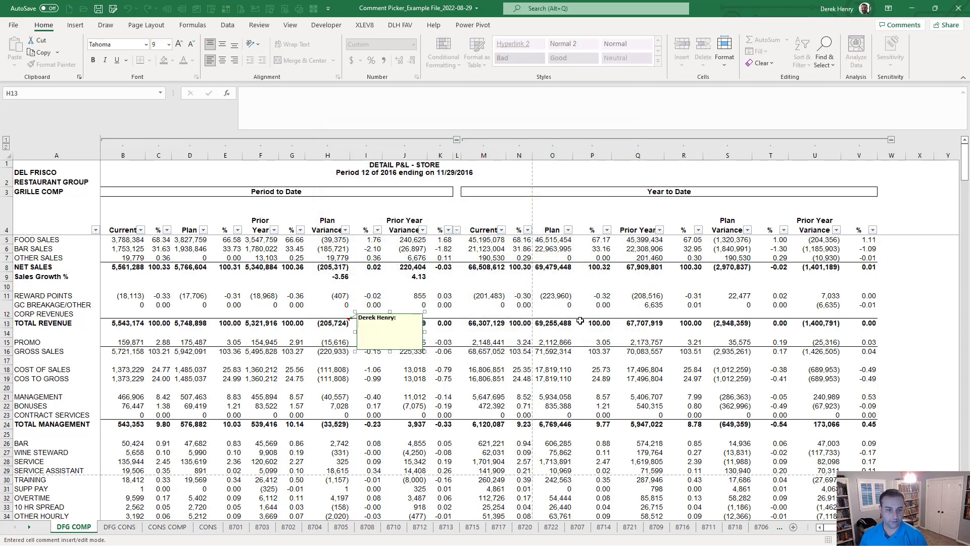
pyautogui.write('What')
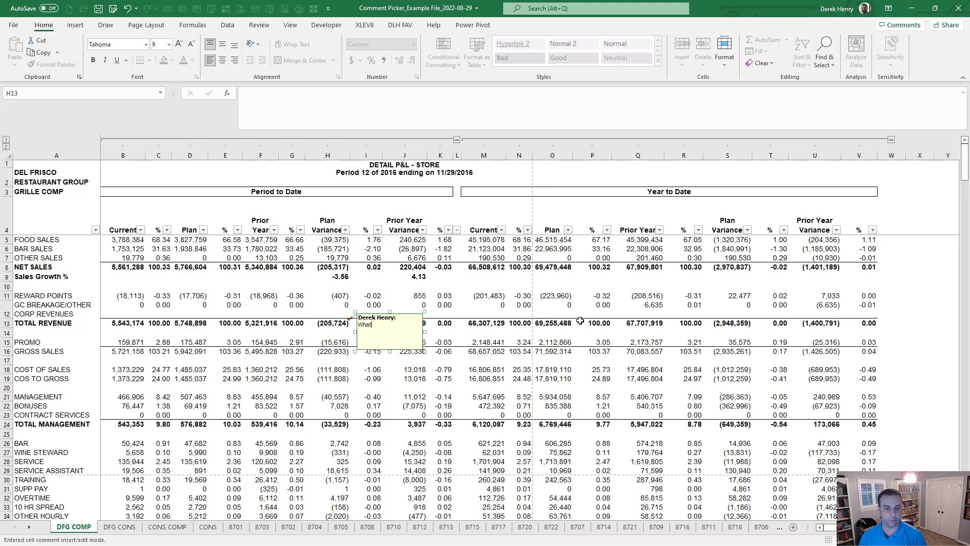
pyautogui.write("'s giong on with this number?")
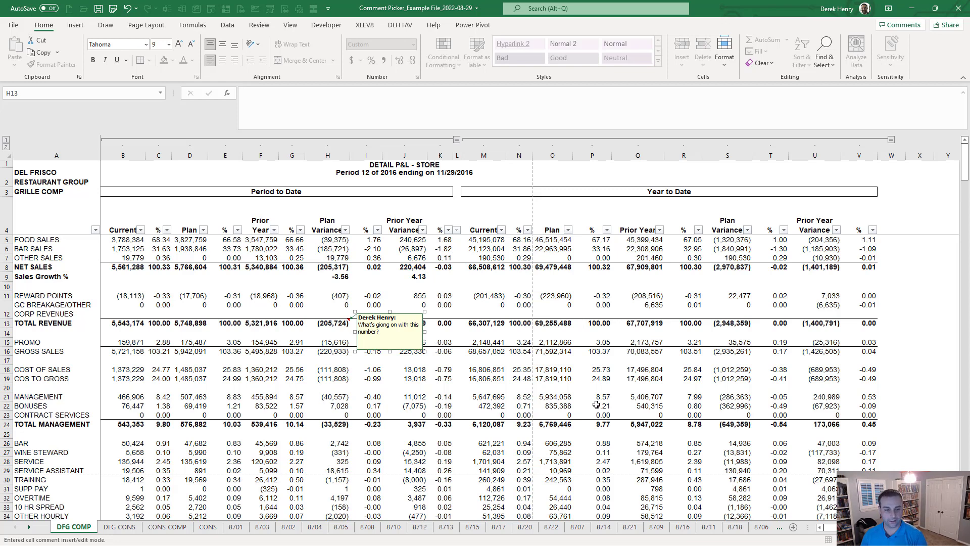
pyautogui.click(492, 397)
# Step: Reopen the comment in cell H13 for editing with the picker's Insert/update action, leaving its text as is
pyautogui.click(333, 328)
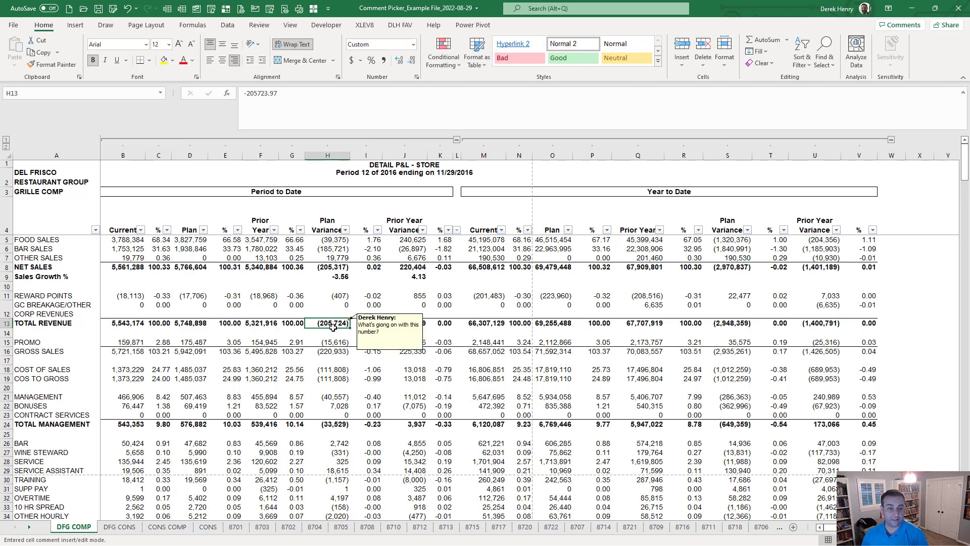
pyautogui.hotkey('ctrl', 'shift', 'c')
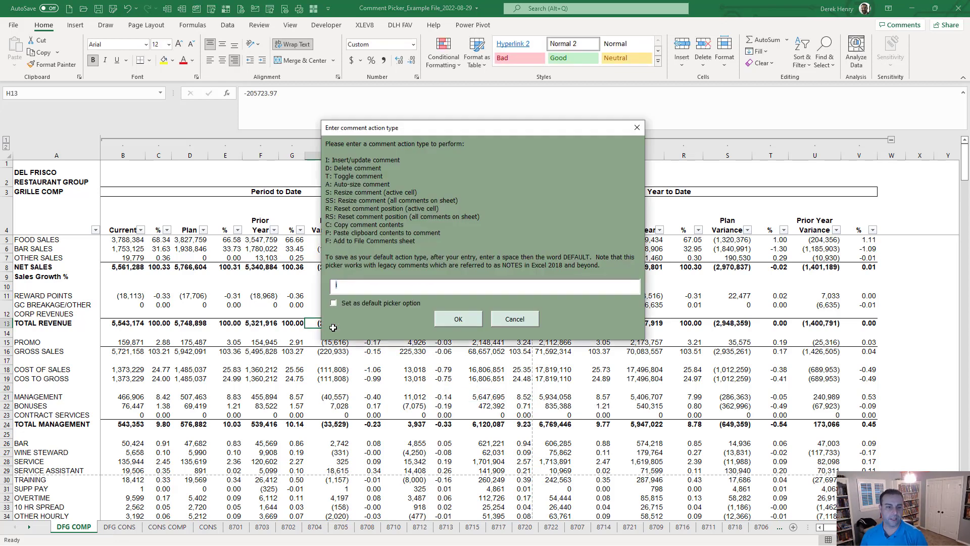
pyautogui.write('i')
pyautogui.press('Return')
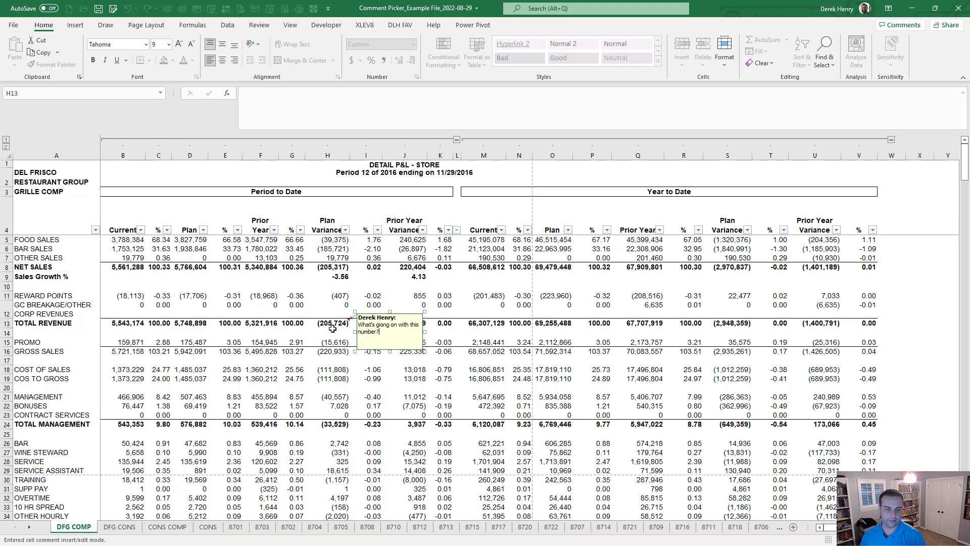
pyautogui.click(333, 328)
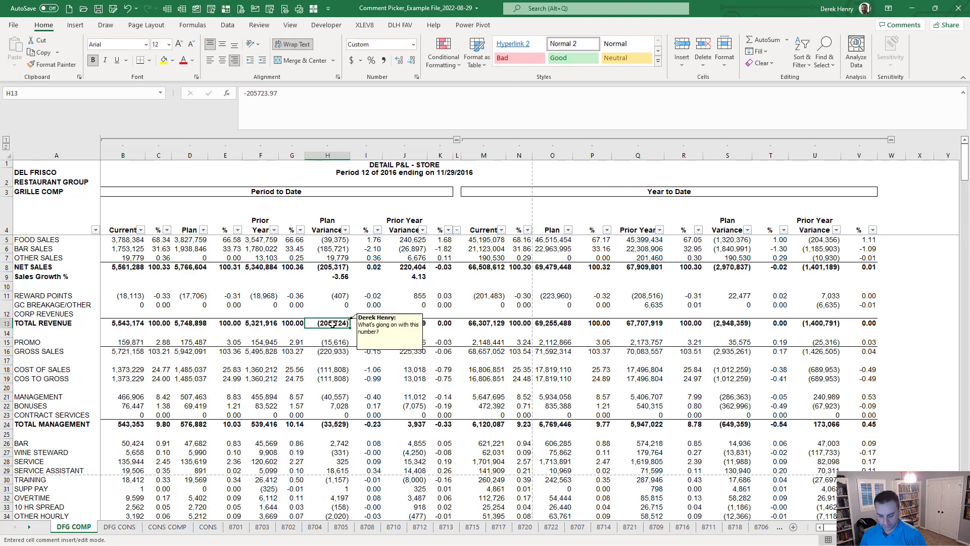
# Step: Try to delete the question comment in cell H13 with the comment picker
pyautogui.hotkey('ctrl', 'shift', 'c')
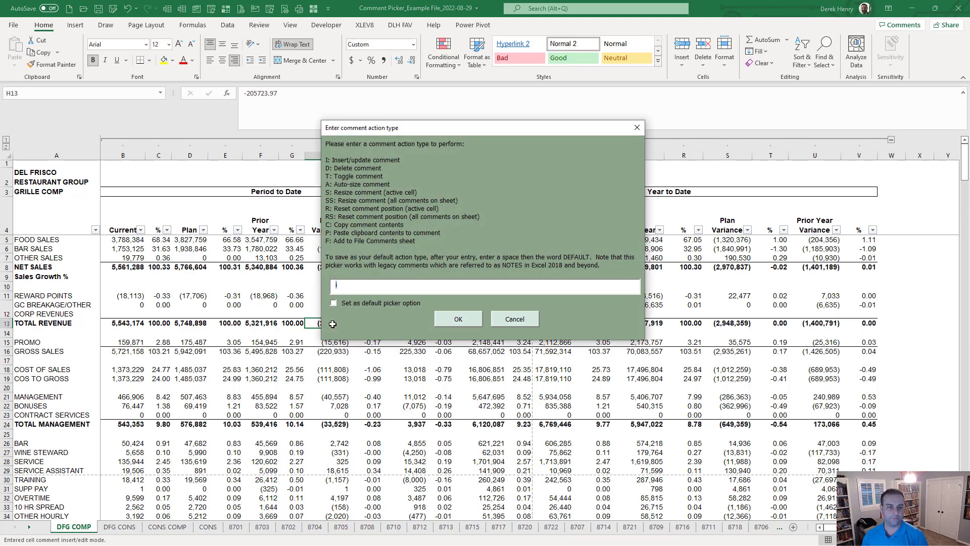
pyautogui.write('d')
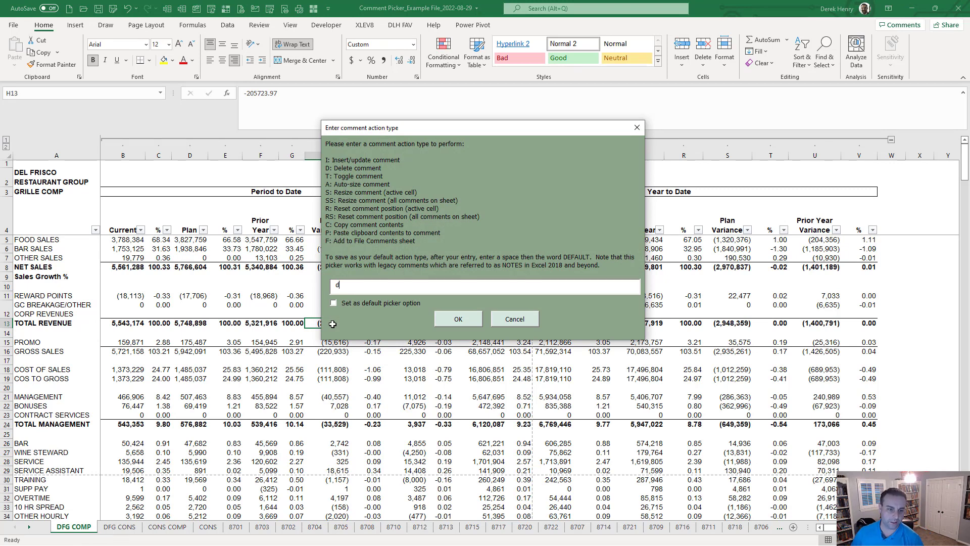
pyautogui.press('Return')
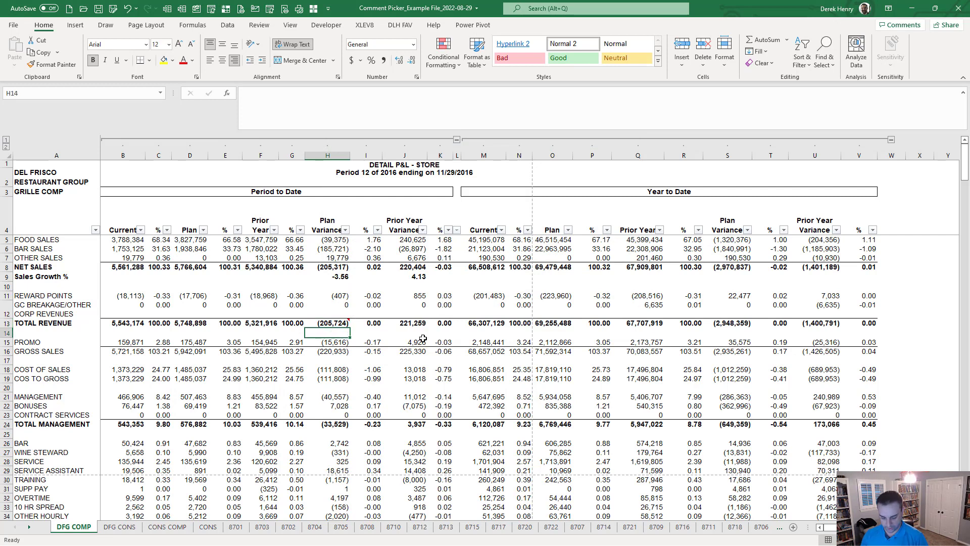
# Step: Insert a comment reading "Comment 2" in the Total Revenue prior year variance cell J13
pyautogui.click(418, 323)
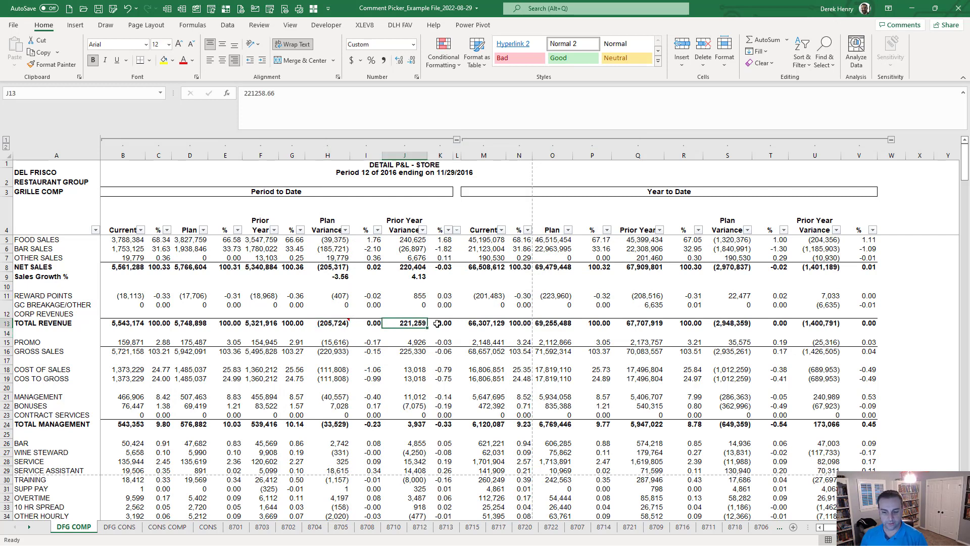
pyautogui.hotkey('ctrl', 'shift', 'c')
pyautogui.press('Return')
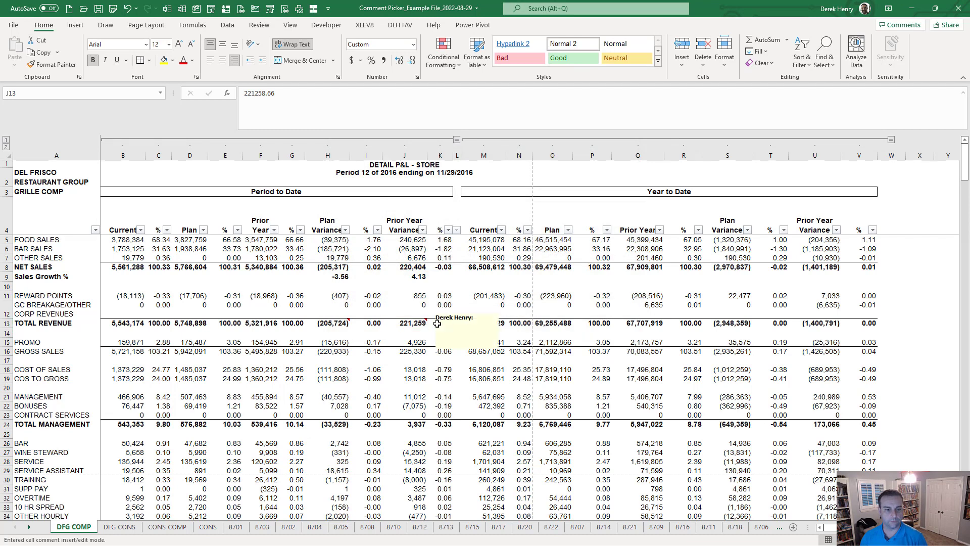
pyautogui.click(354, 348)
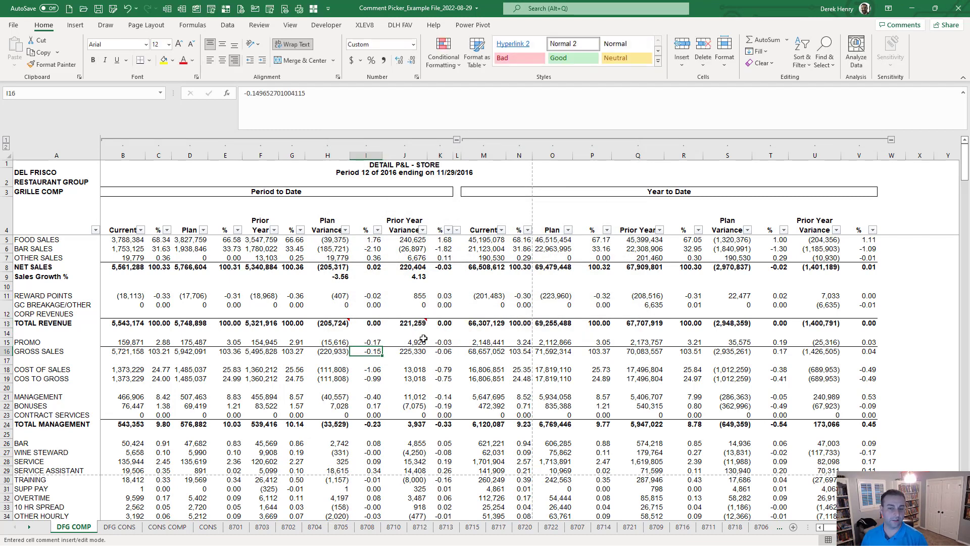
# Step: Delete the comment from cell H13 using the comment picker's Delete comment action
pyautogui.click(327, 323)
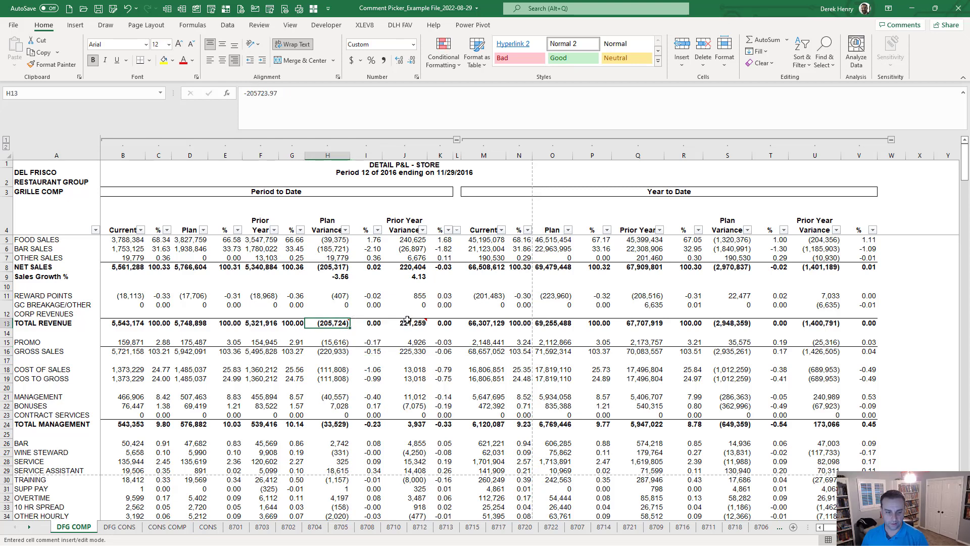
pyautogui.moveTo(407, 320)
pyautogui.hotkey('ctrl', 'shift', 'c')
pyautogui.write('d')
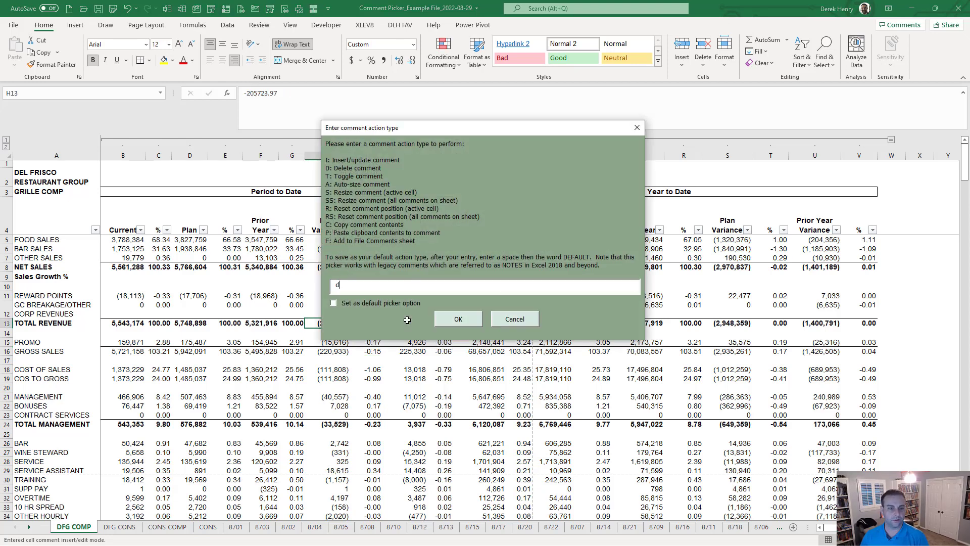
pyautogui.press('Return')
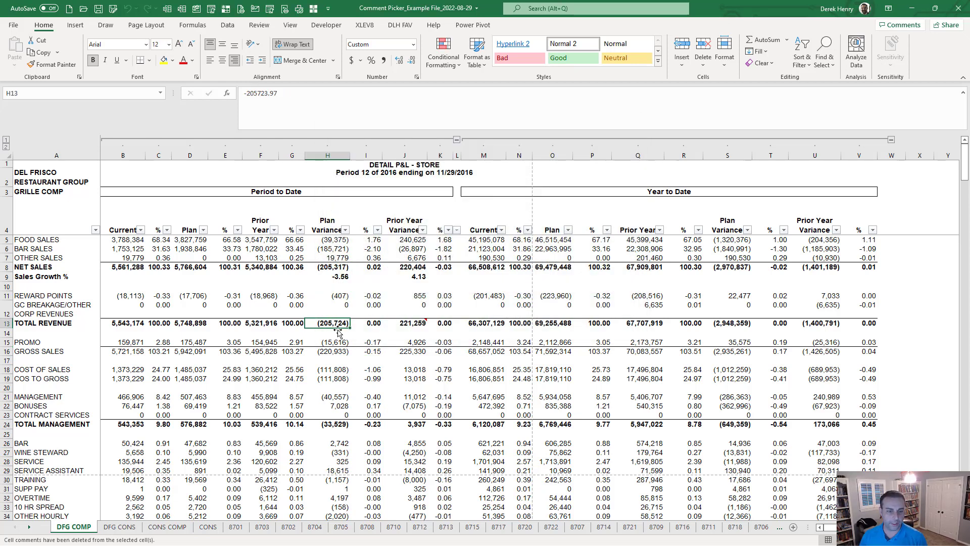
# Step: Toggle the comment in cell J13 so it stays displayed on the sheet
pyautogui.click(407, 324)
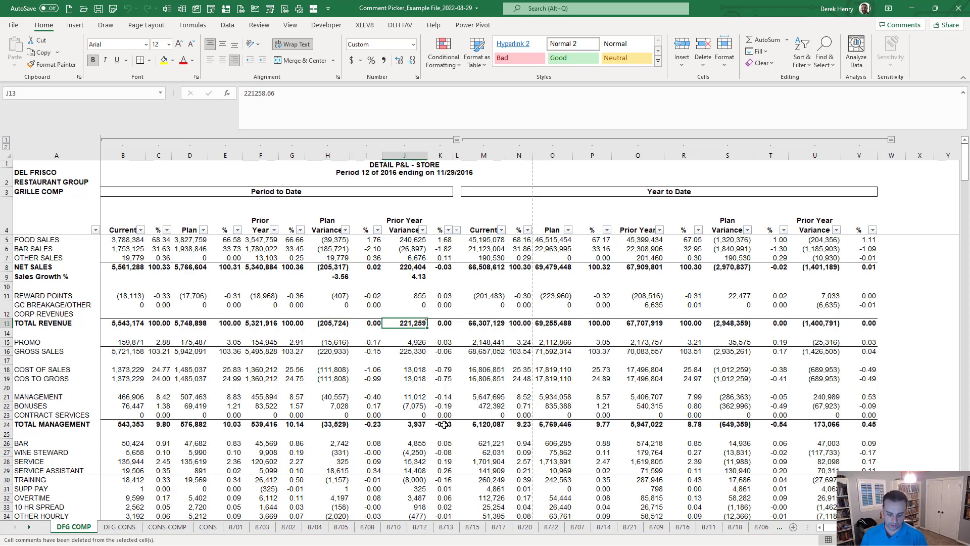
pyautogui.hotkey('ctrl', 'shift', 'c')
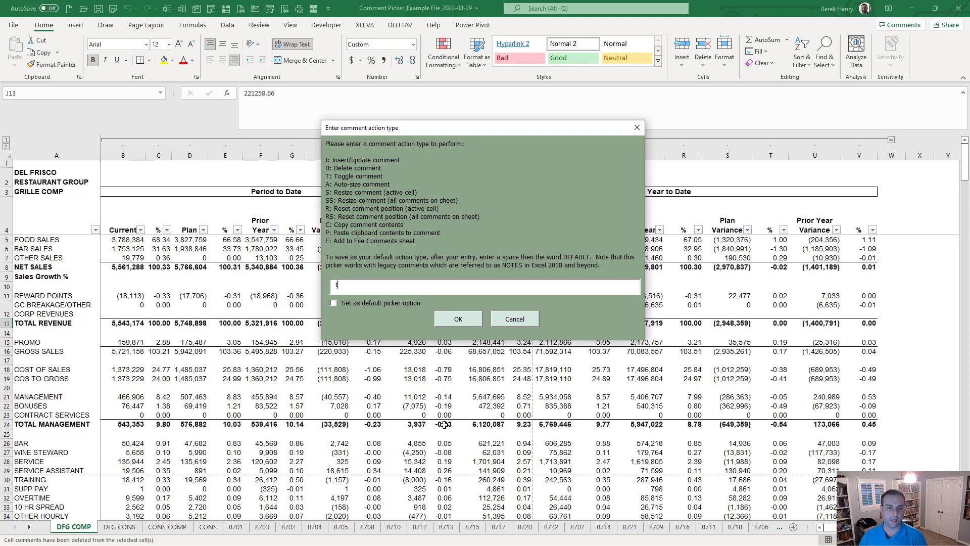
pyautogui.press('Return')
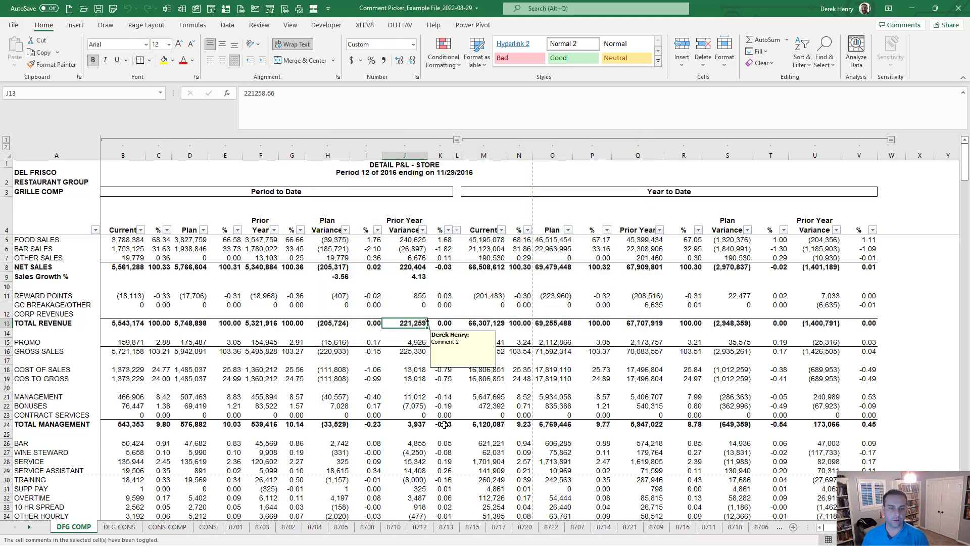
pyautogui.click(637, 342)
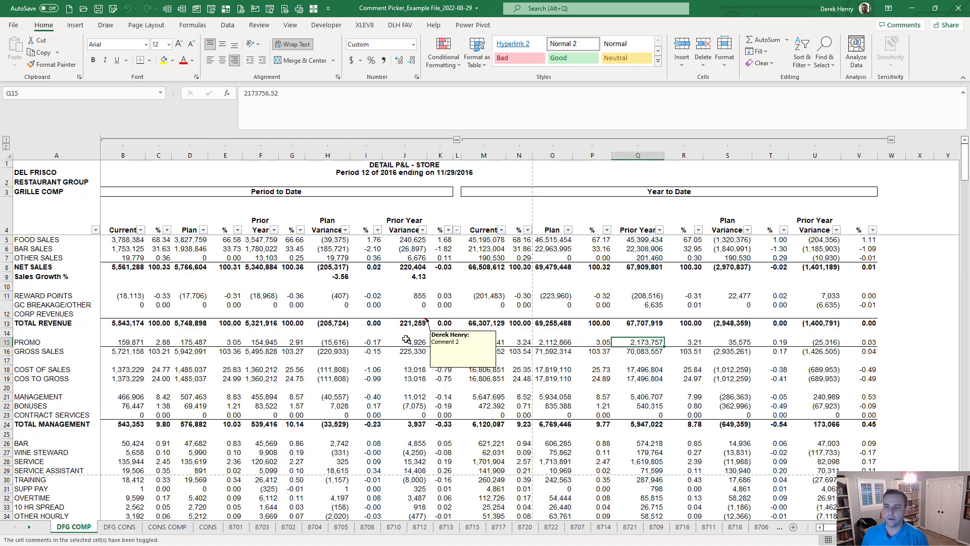
# Step: Enlarge the comment box of cell J13 manually, from column K across to column Q and down past row 24
pyautogui.click(462, 344)
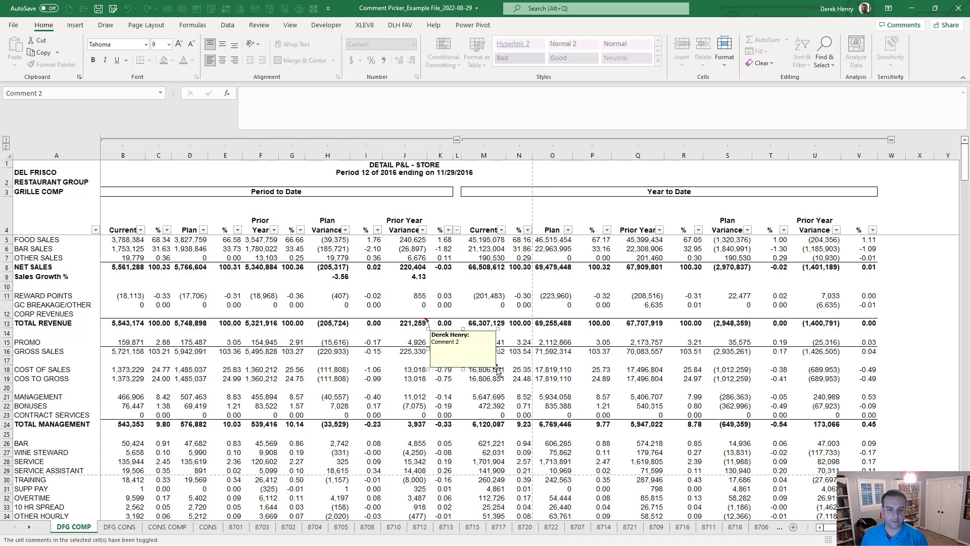
pyautogui.moveTo(498, 371); pyautogui.dragTo(632, 435)
pyautogui.click(373, 342)
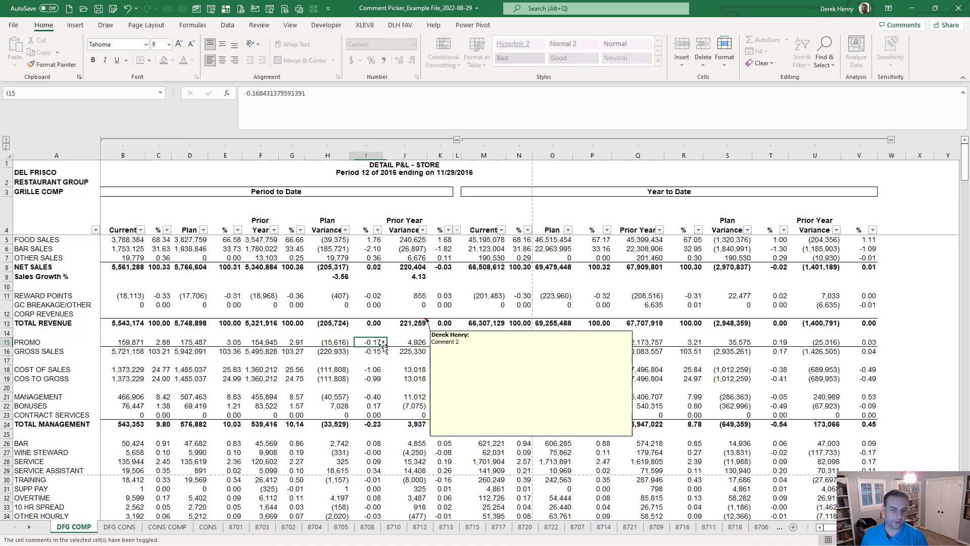
# Step: Auto-size the comment in cell J13 to fit its text using the comment picker
pyautogui.click(412, 325)
pyautogui.hotkey('ctrl', 'shift', 'c')
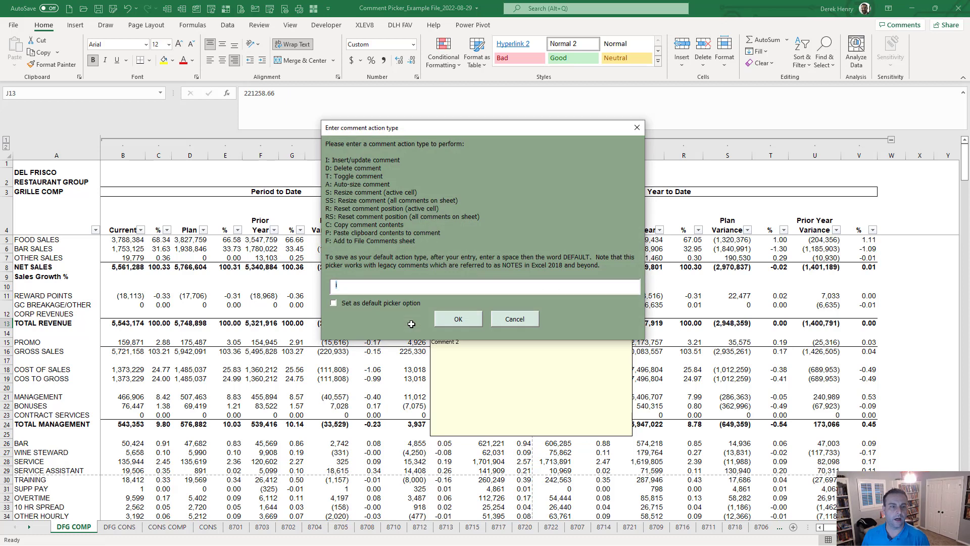
pyautogui.write('a')
pyautogui.press('Return')
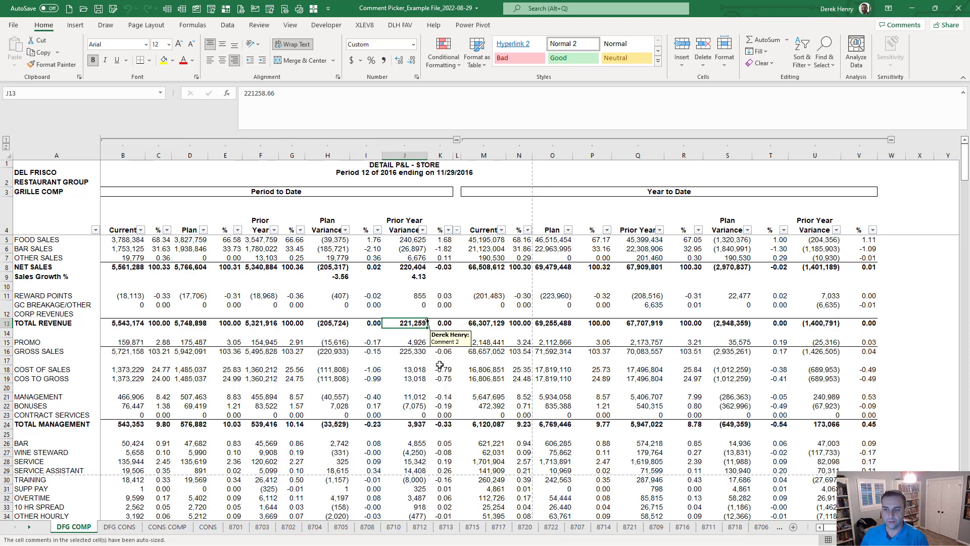
# Step: Widen the comment box of cell J13 manually so it extends into column O
pyautogui.click(453, 338)
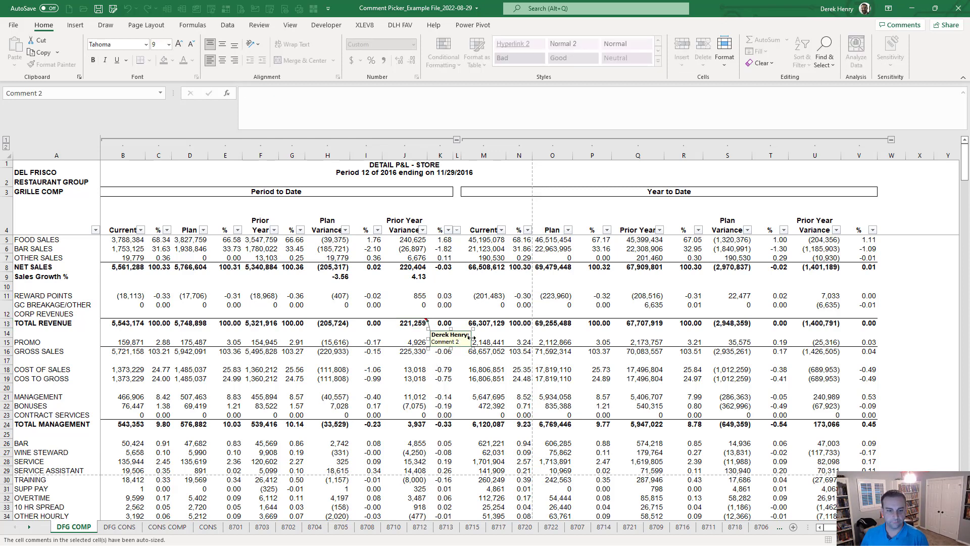
pyautogui.moveTo(472, 338); pyautogui.dragTo(563, 338)
pyautogui.click(405, 331)
# Step: Increase the size of the active comment in cell J13 by 50x50 pixels with the picker's Resize comment action
pyautogui.click(407, 320)
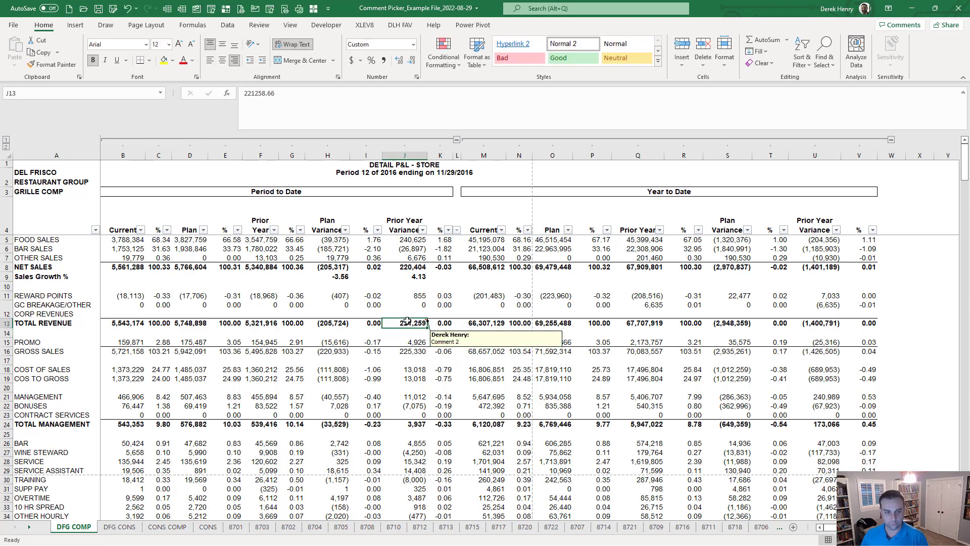
pyautogui.hotkey('ctrl', 'shift', 'c')
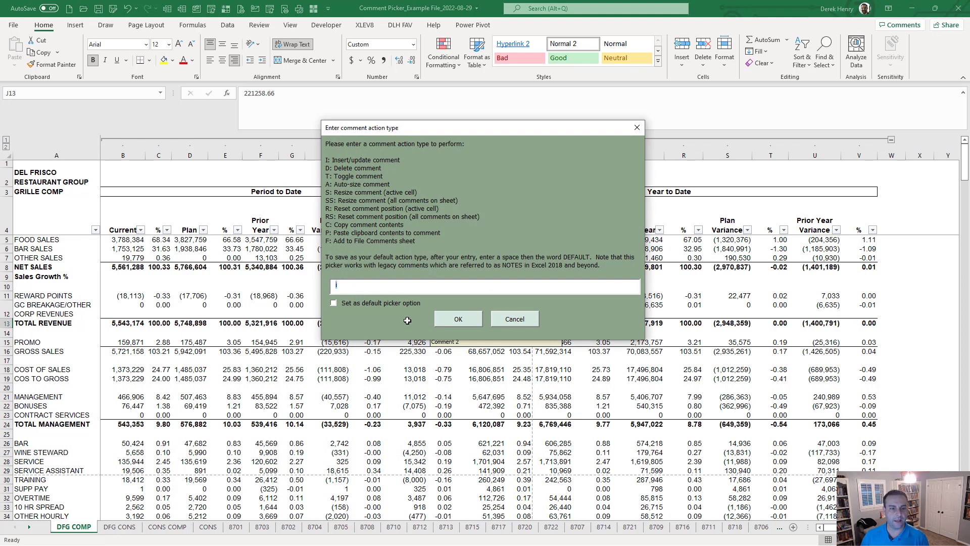
pyautogui.write('s')
pyautogui.press('Return')
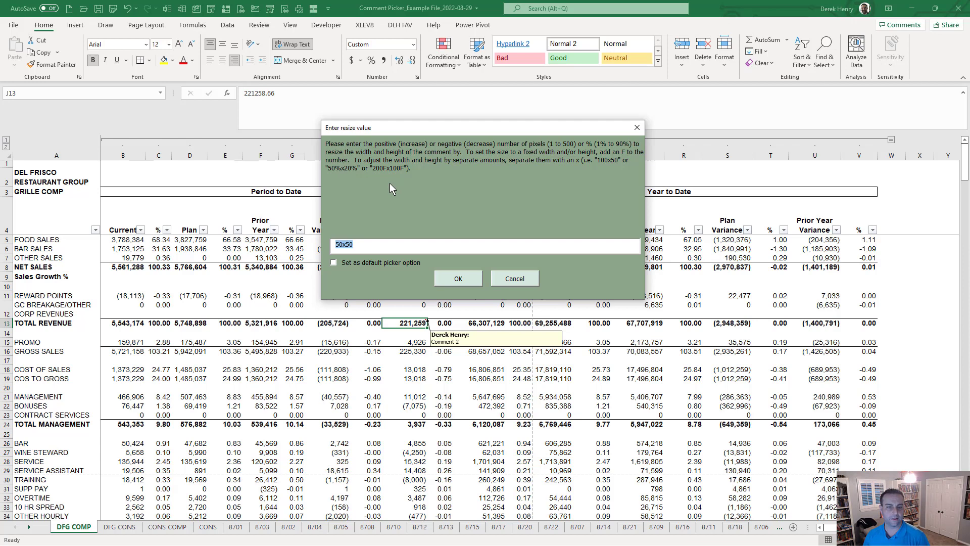
pyautogui.click(461, 274)
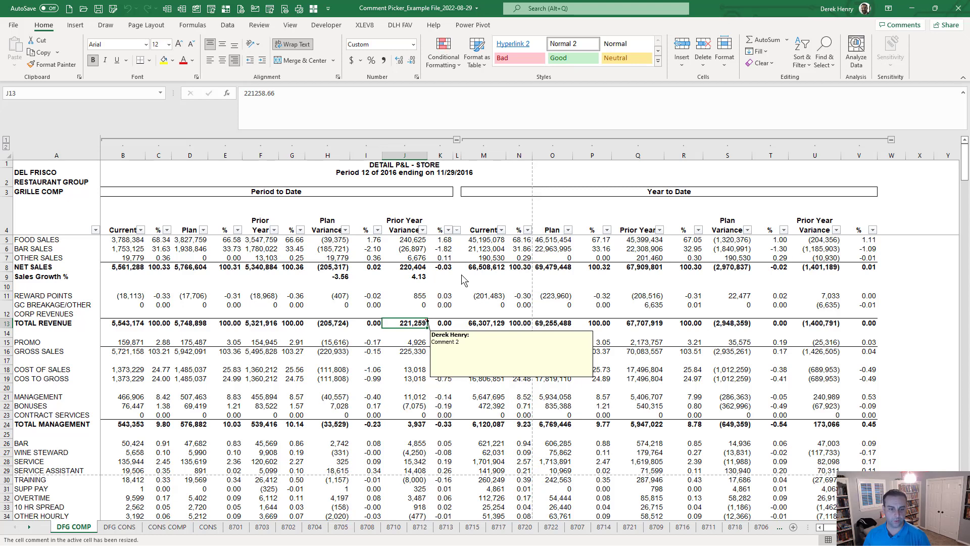
pyautogui.hotkey('ctrl', 'shift', 'c')
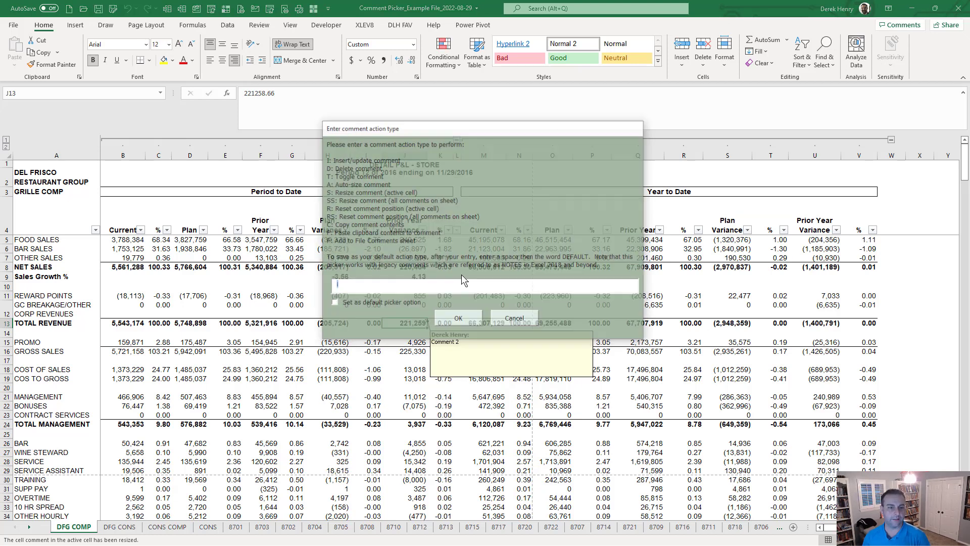
pyautogui.click(461, 274)
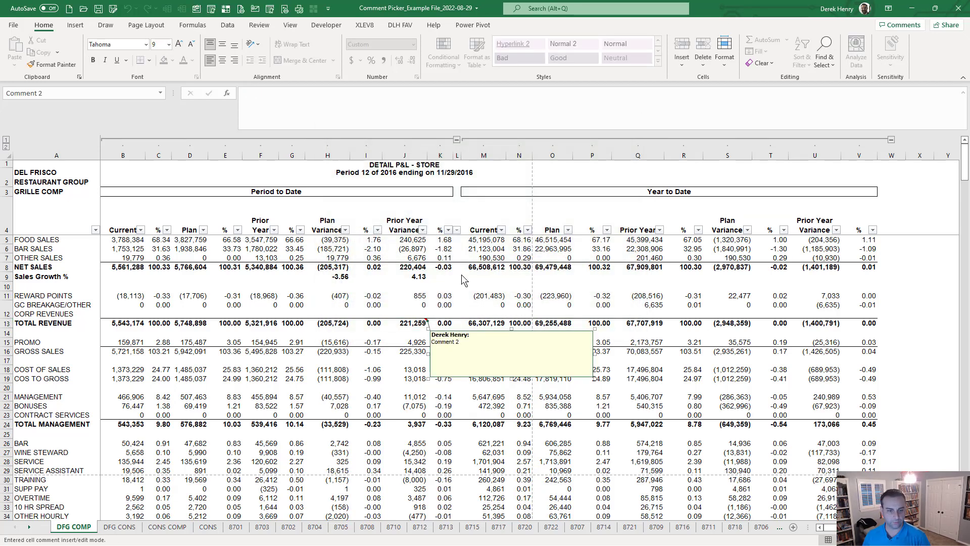
pyautogui.click(417, 323)
# Step: Resize the comment in cell J13 to a fixed 200Fx100F using the picker's Resize comment (active cell) action
pyautogui.hotkey('ctrl', 'shift', 'c')
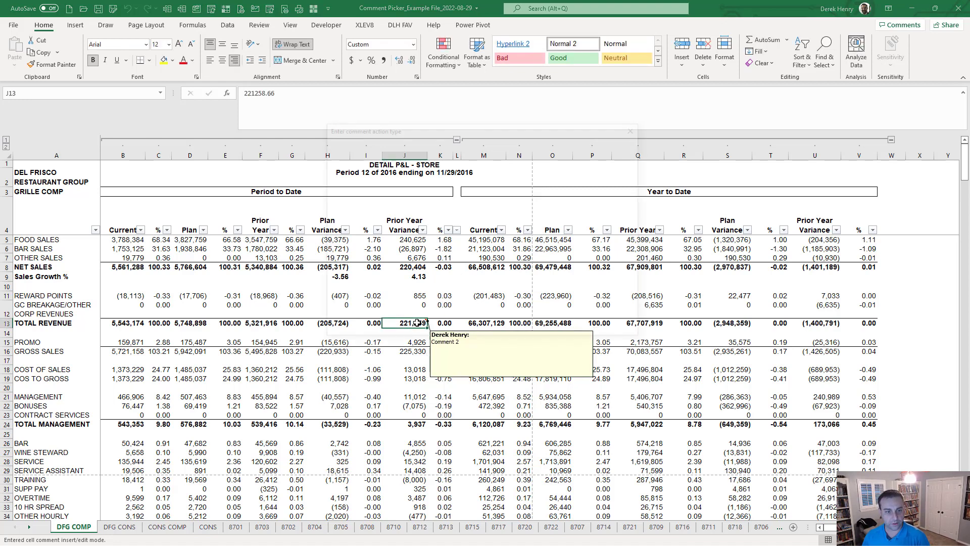
pyautogui.write('s')
pyautogui.press('Return')
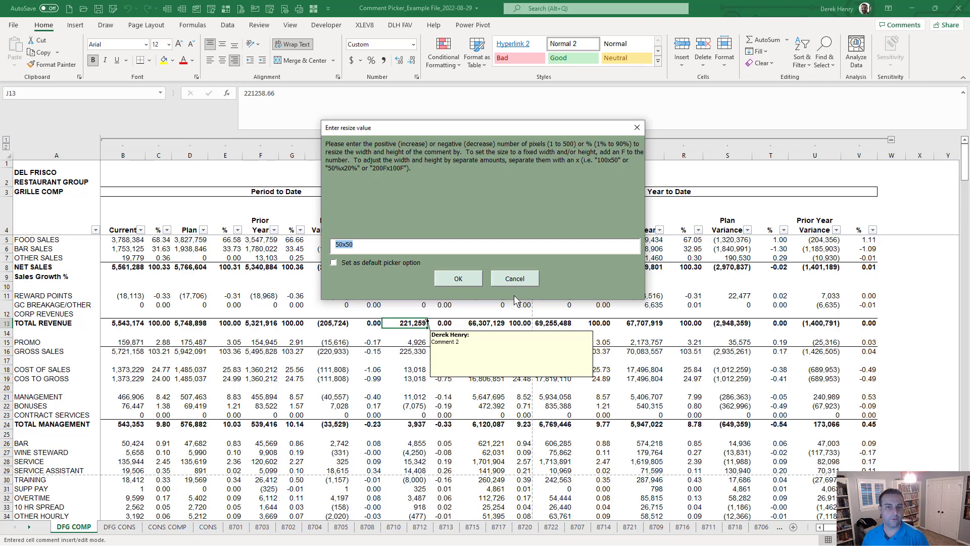
pyautogui.write('200FX')
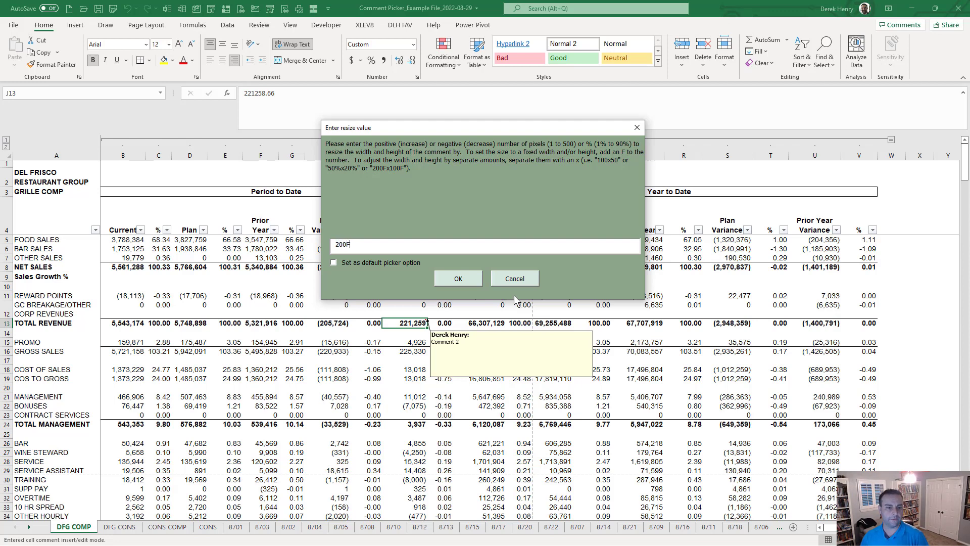
pyautogui.press('BackSpace')
pyautogui.write('x41')
pyautogui.press('BackSpace')
pyautogui.press('BackSpace')
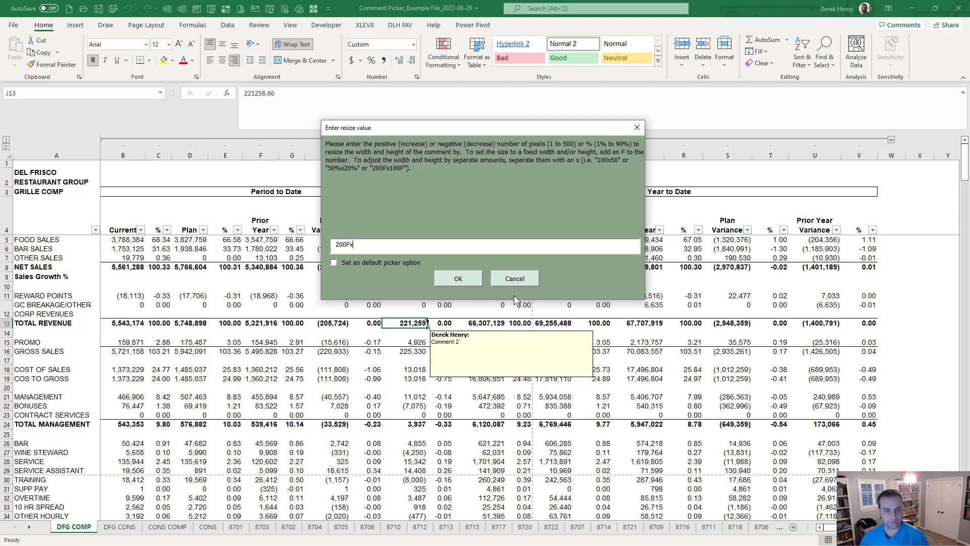
pyautogui.write('100F')
pyautogui.press('Return')
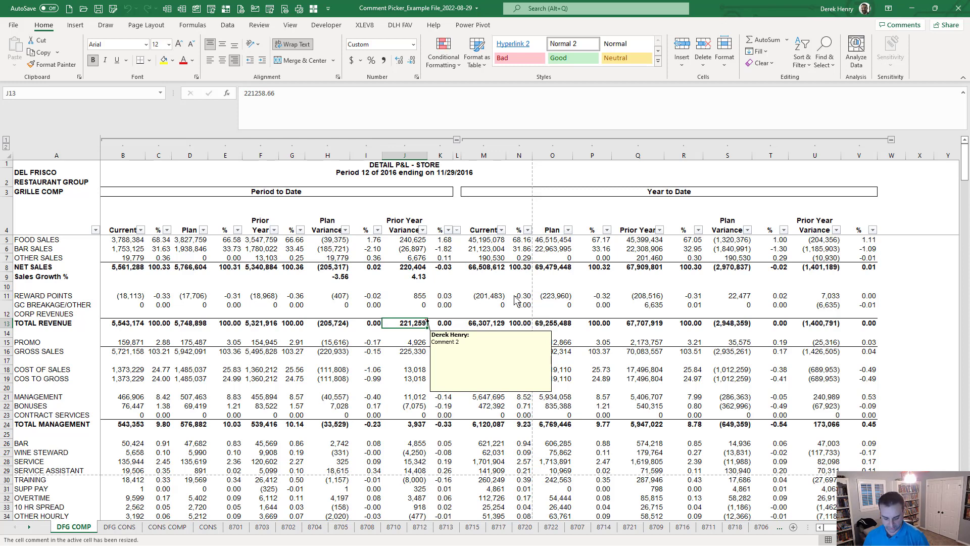
pyautogui.hotkey('ctrl', 'shift', 'c')
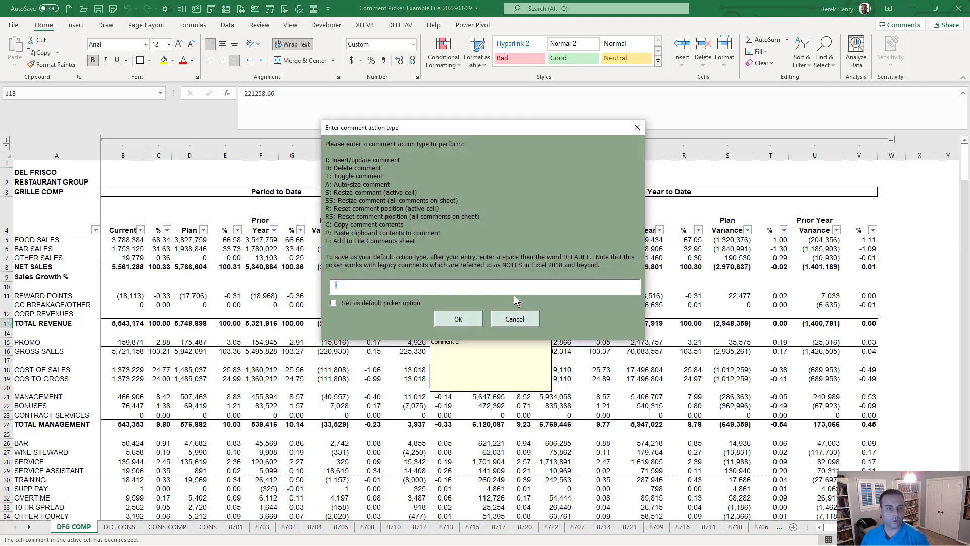
pyautogui.write('s')
pyautogui.press('Return')
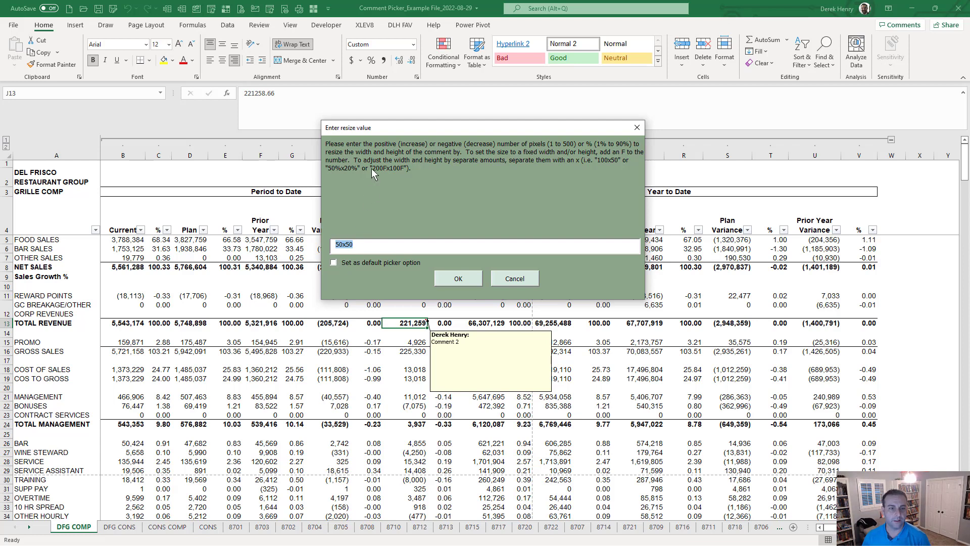
pyautogui.click(514, 278)
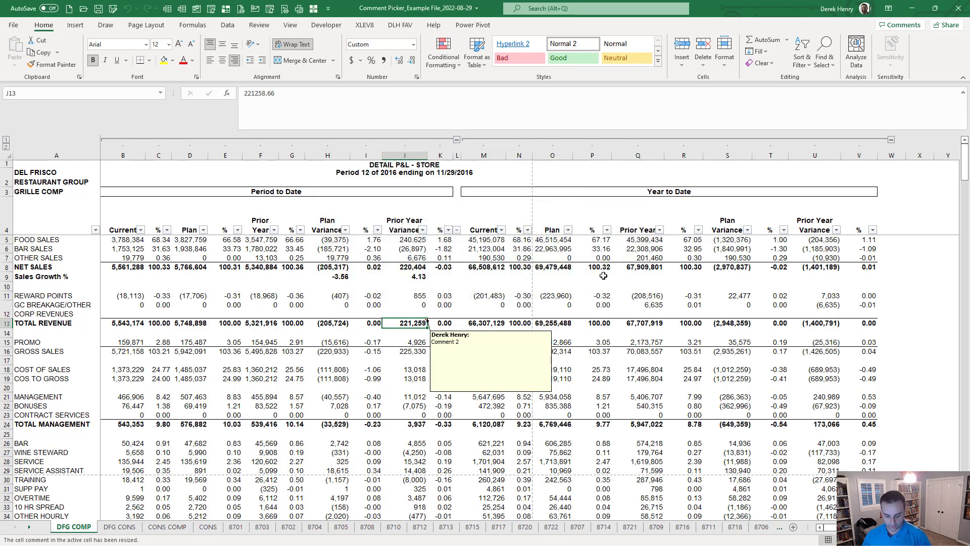
pyautogui.hotkey('ctrl', 'shift', 'c')
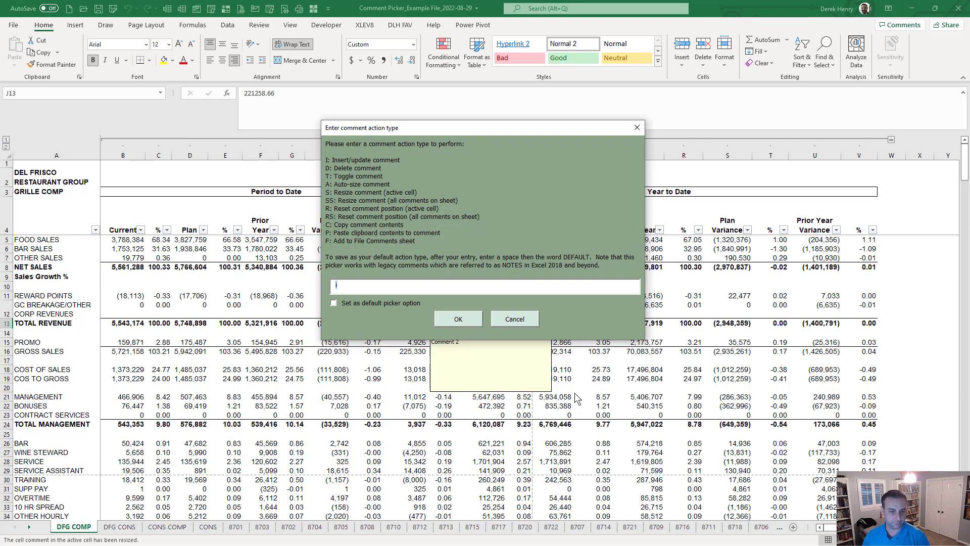
pyautogui.press('Escape')
# Step: Move J13's comment box away to columns S to U, and reset its position beside the cell using the comment picker
pyautogui.click(523, 363)
pyautogui.moveTo(485, 332); pyautogui.dragTo(754, 306)
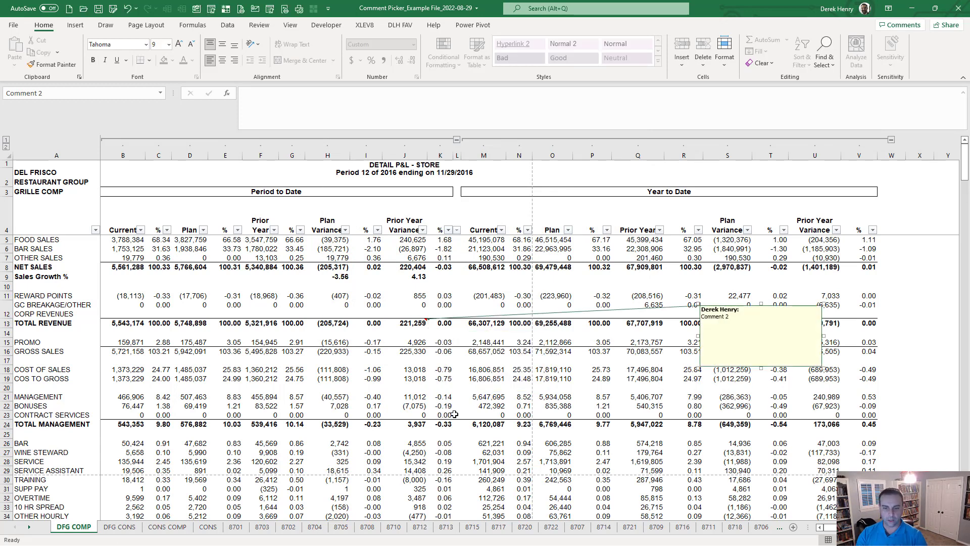
pyautogui.click(405, 326)
pyautogui.hotkey('ctrl', 'shift', 'c')
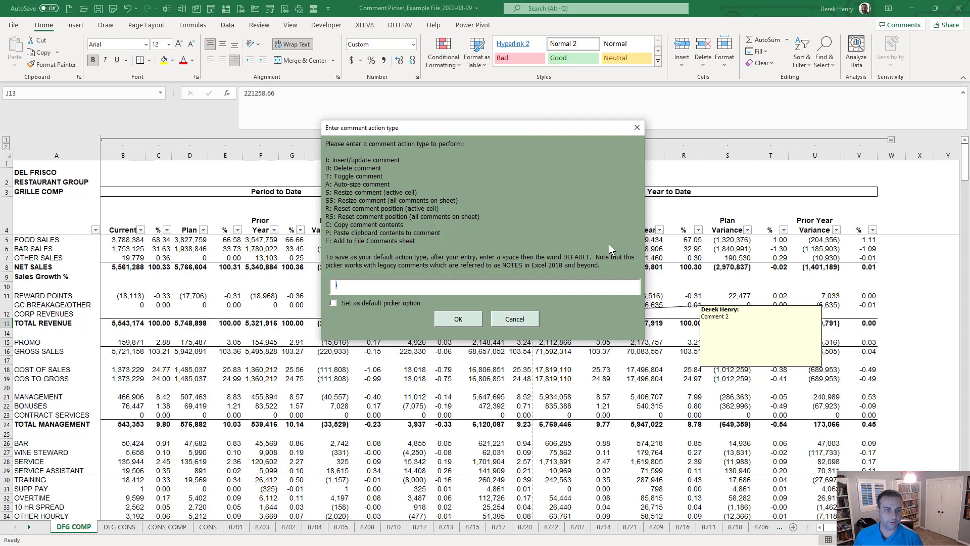
pyautogui.write('r')
pyautogui.press('Return')
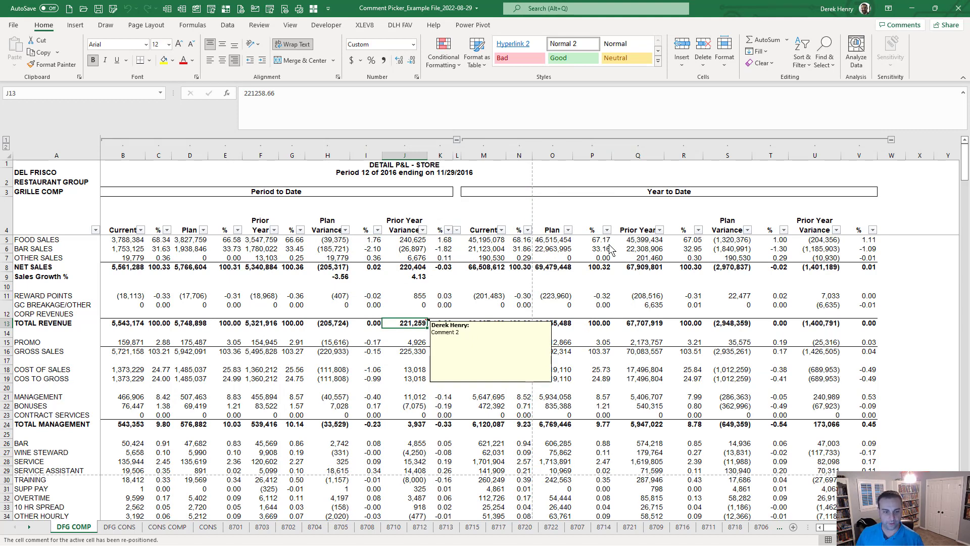
# Step: Copy the contents of the comment in cell J13 to the clipboard using the comment picker
pyautogui.hotkey('ctrl', 'shift', 'c')
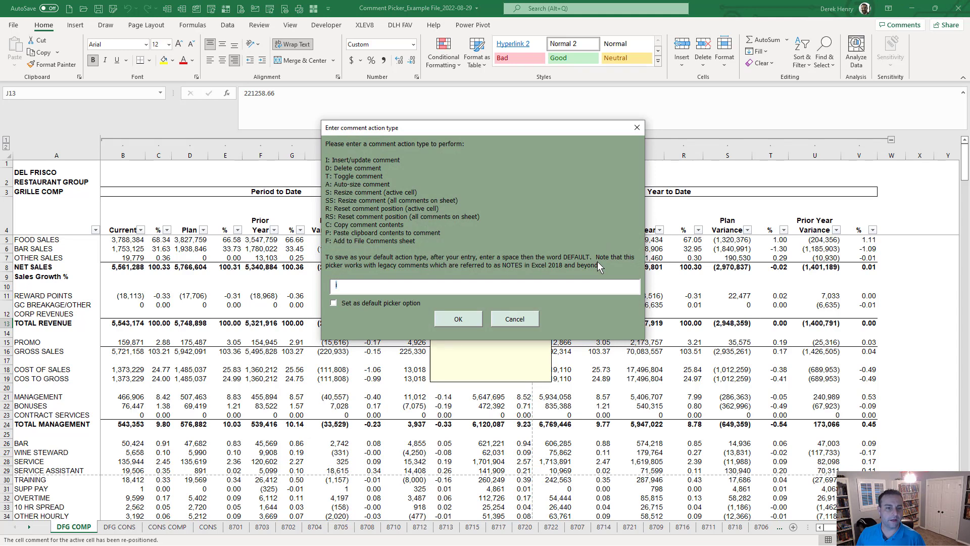
pyautogui.write('c')
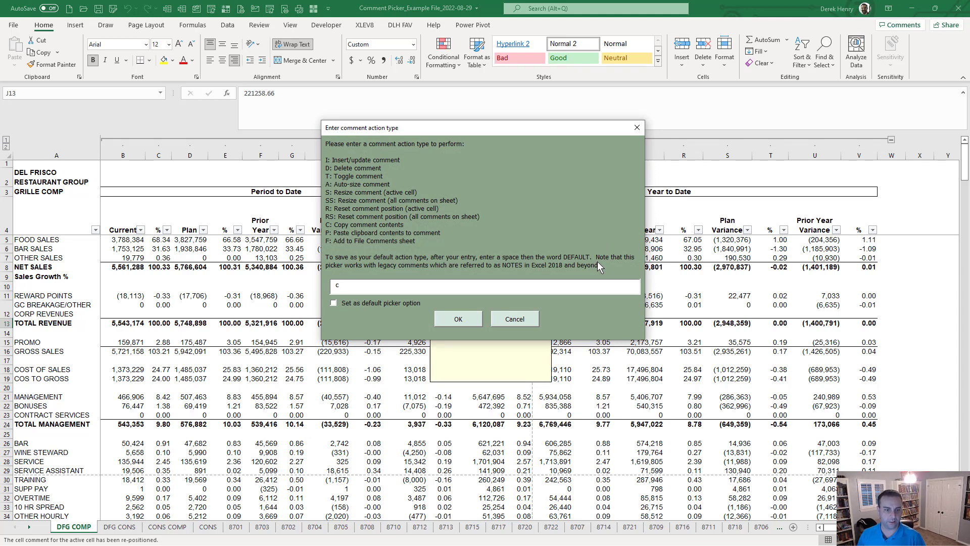
pyautogui.press('Return')
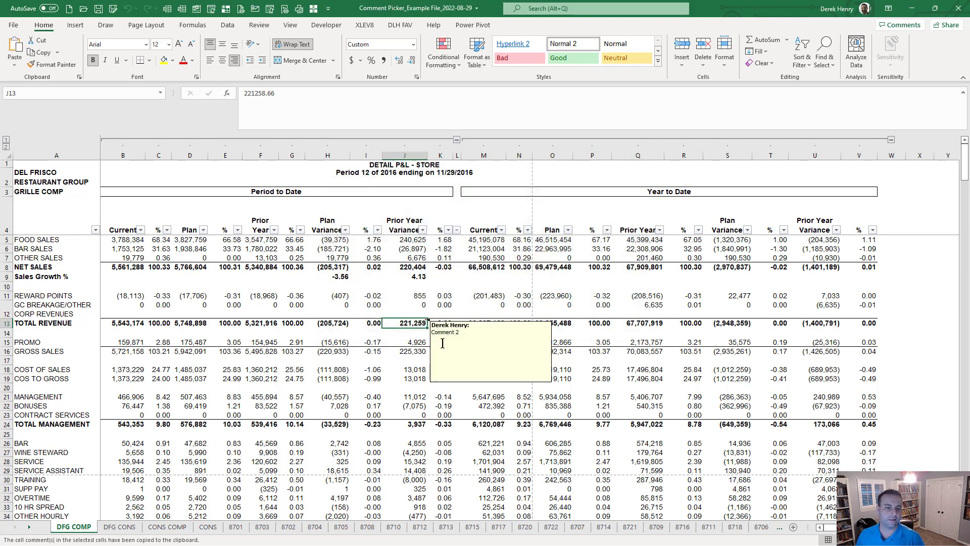
# Step: Try pasting the copied comment text into merged cell S1 and discard the entry
pyautogui.click(637, 163)
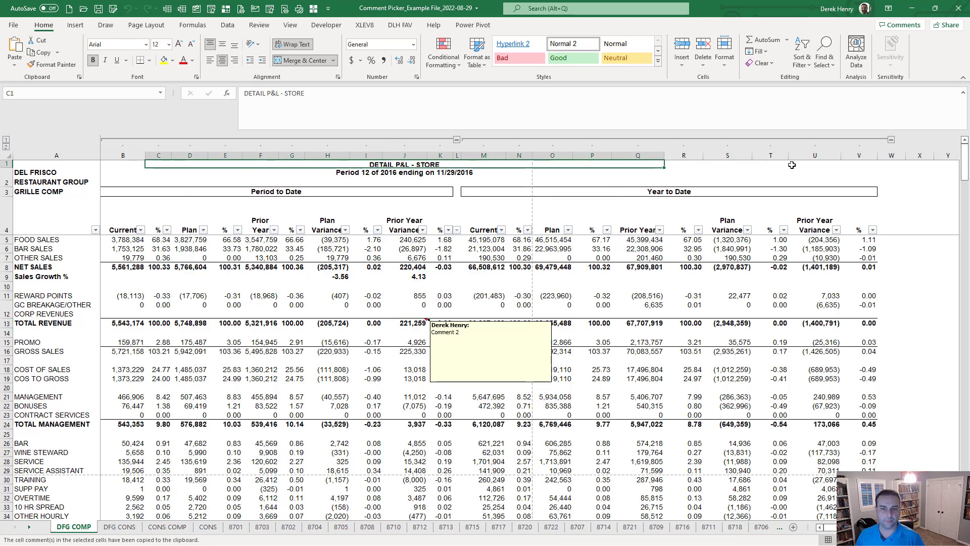
pyautogui.click(809, 167)
pyautogui.click(654, 104)
pyautogui.hotkey('ctrl', 'v')
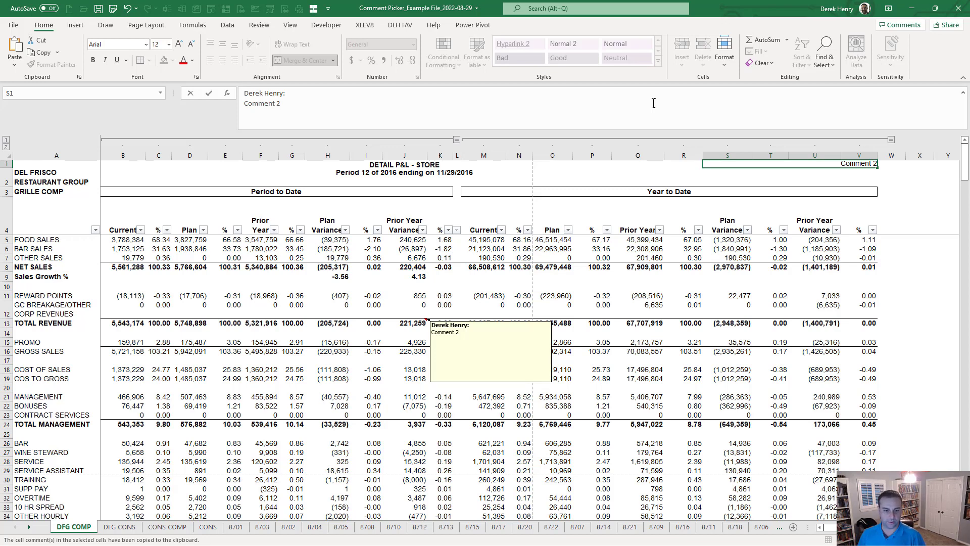
pyautogui.press('Escape')
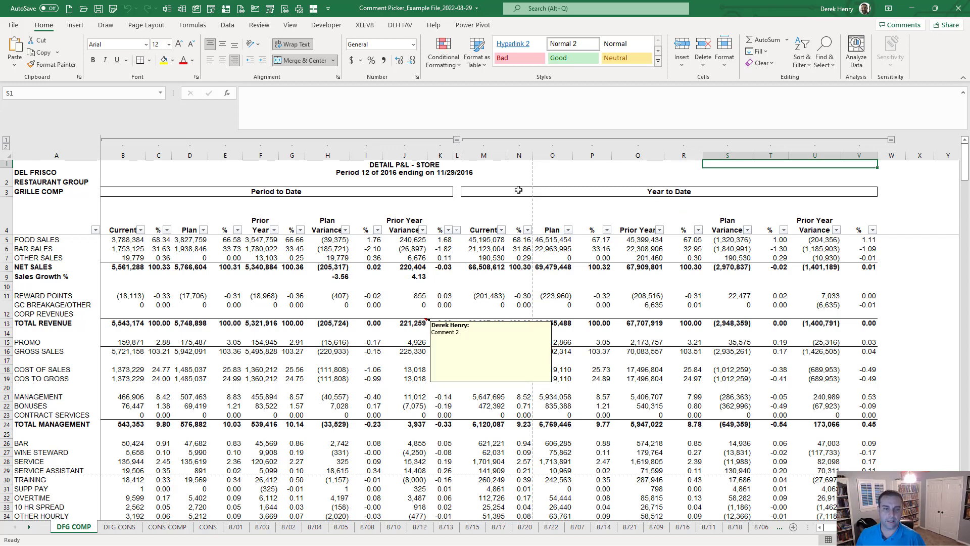
pyautogui.click(386, 166)
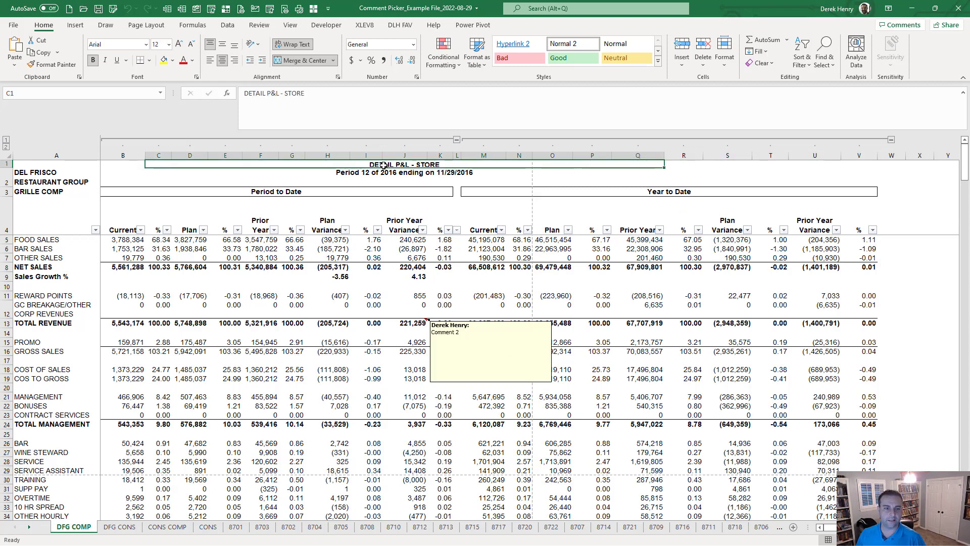
pyautogui.click(60, 171)
pyautogui.moveTo(349, 93); pyautogui.dragTo(207, 88)
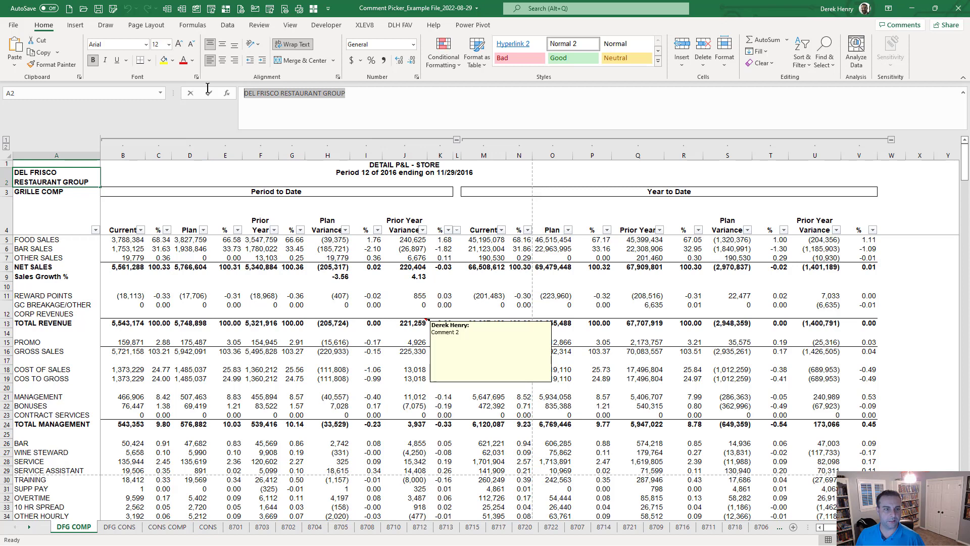
pyautogui.press('Escape')
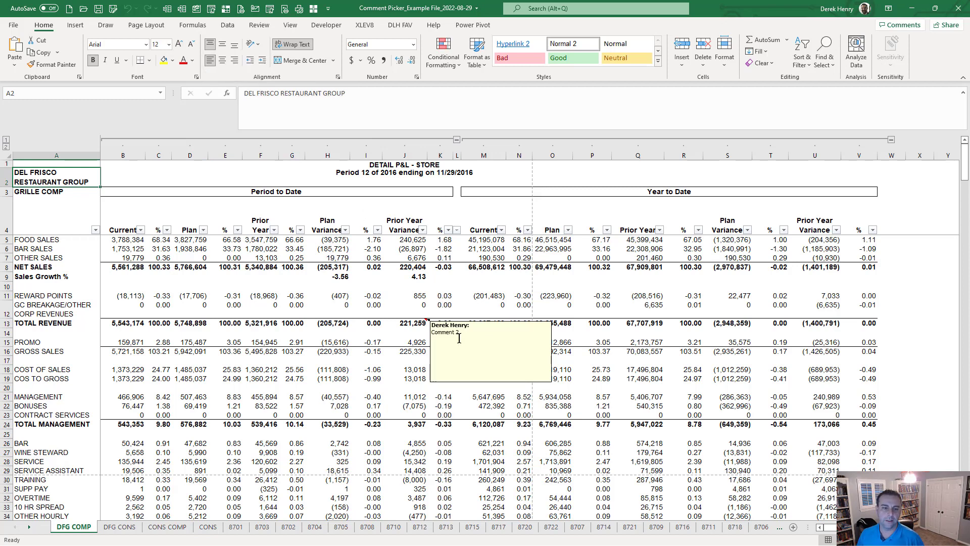
# Step: Paste the clipboard contents into a comment on cell H13 using the comment picker
pyautogui.click(323, 326)
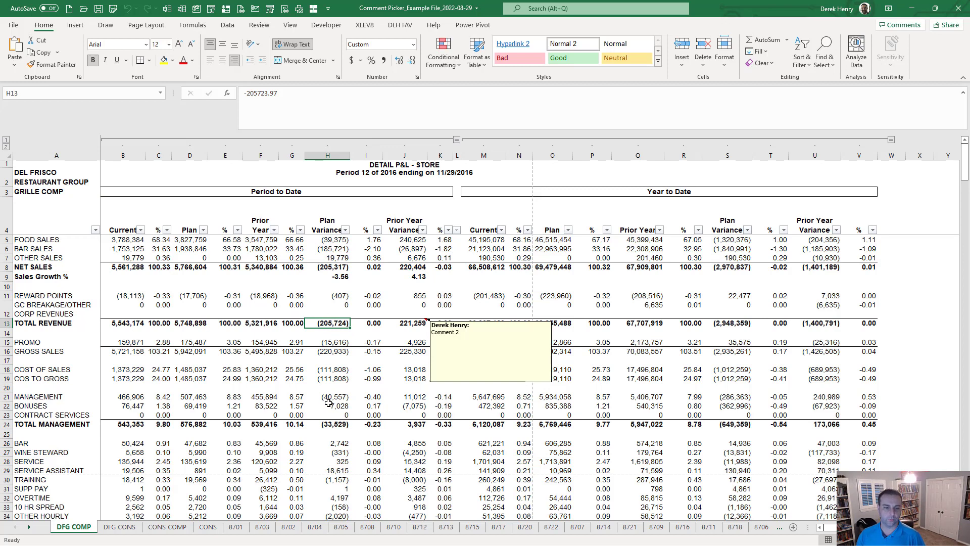
pyautogui.hotkey('ctrl', 'shift', 'c')
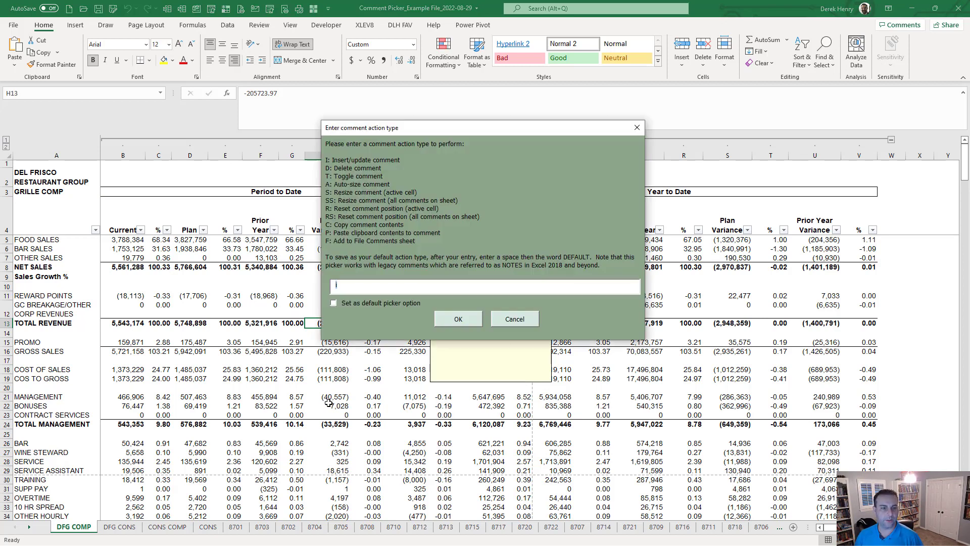
pyautogui.write('a')
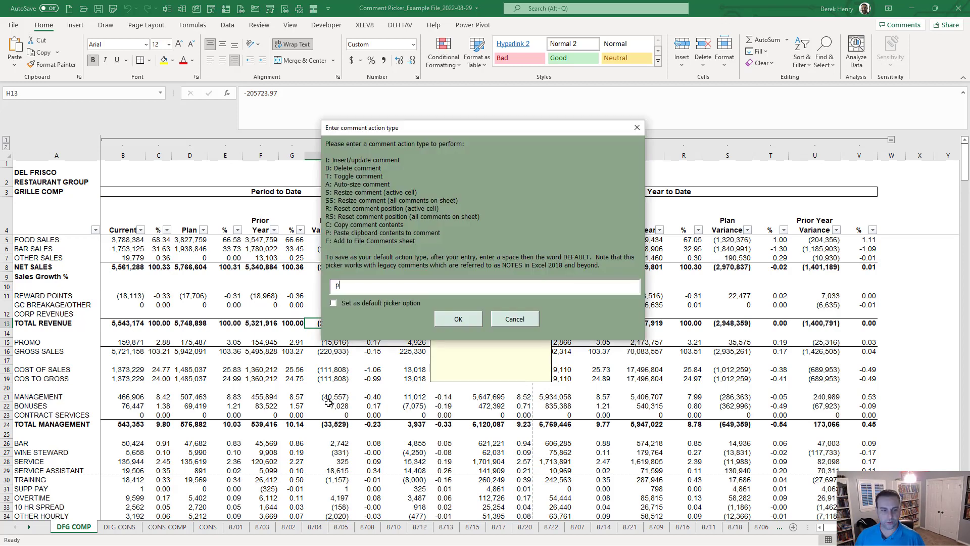
pyautogui.press('Return')
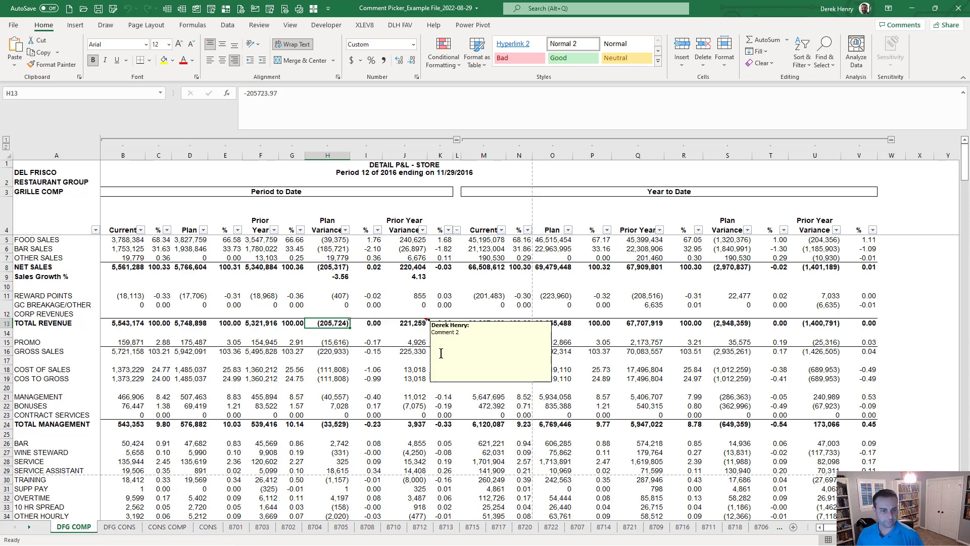
# Step: Add the Net Sales plan variance cell H8 to the File Comments sheet using the comment picker, and dismiss the notice
pyautogui.click(335, 271)
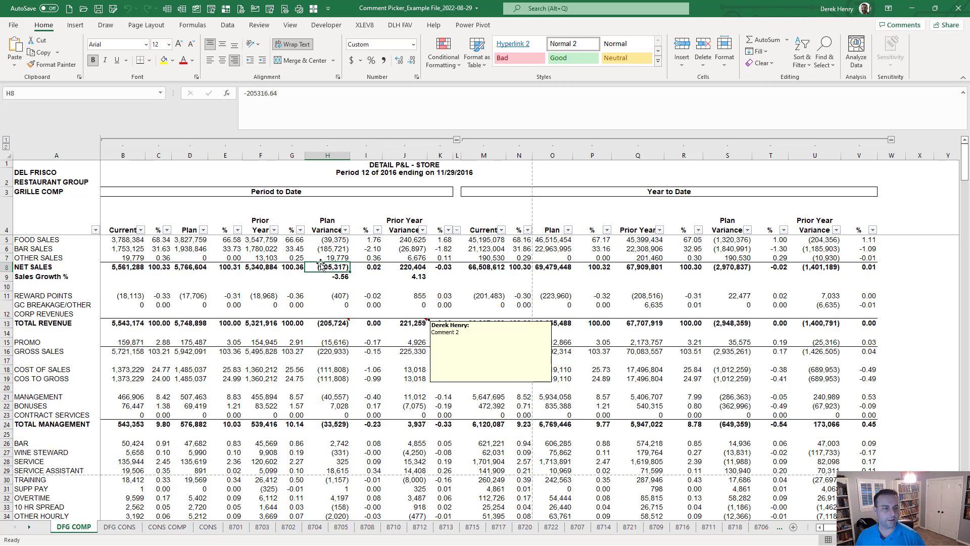
pyautogui.hotkey('ctrl', 'shift', 'c')
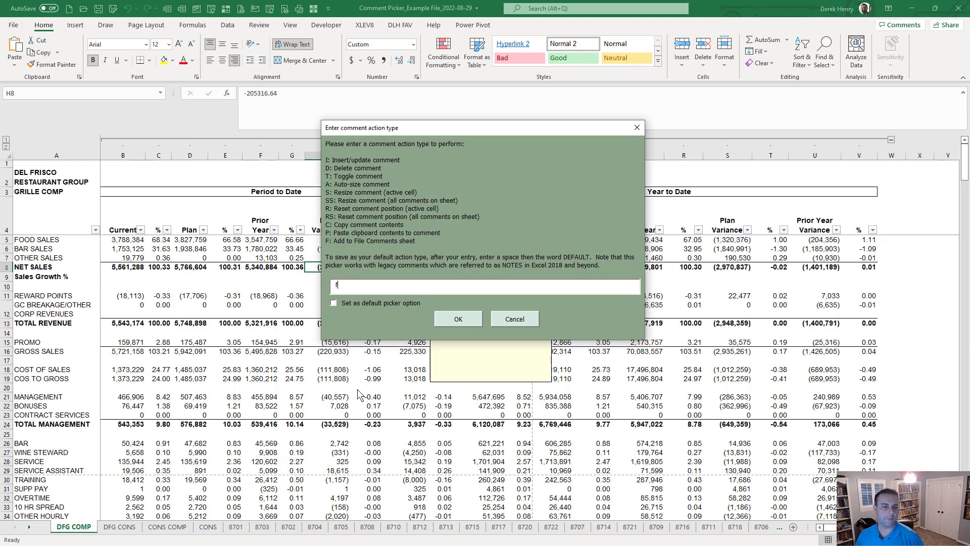
pyautogui.write('f')
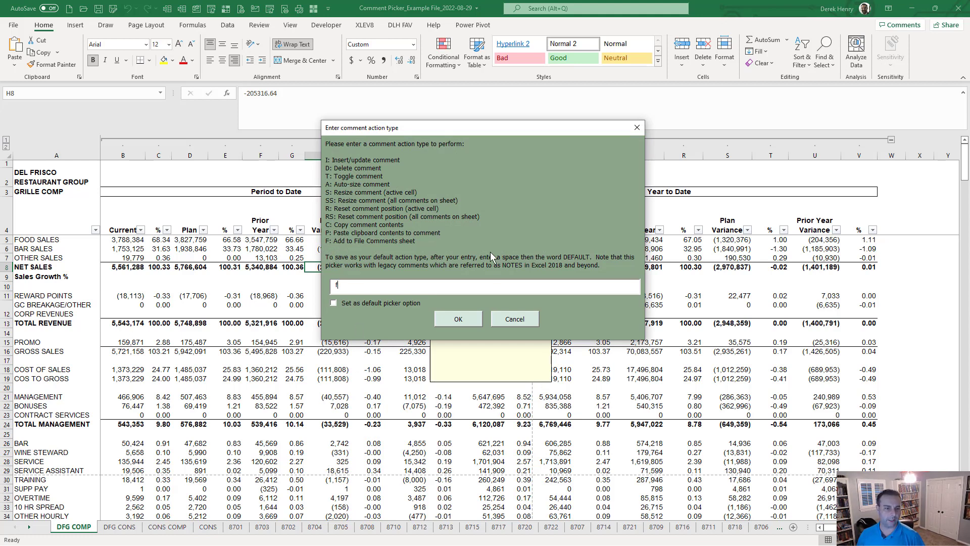
pyautogui.press('Return')
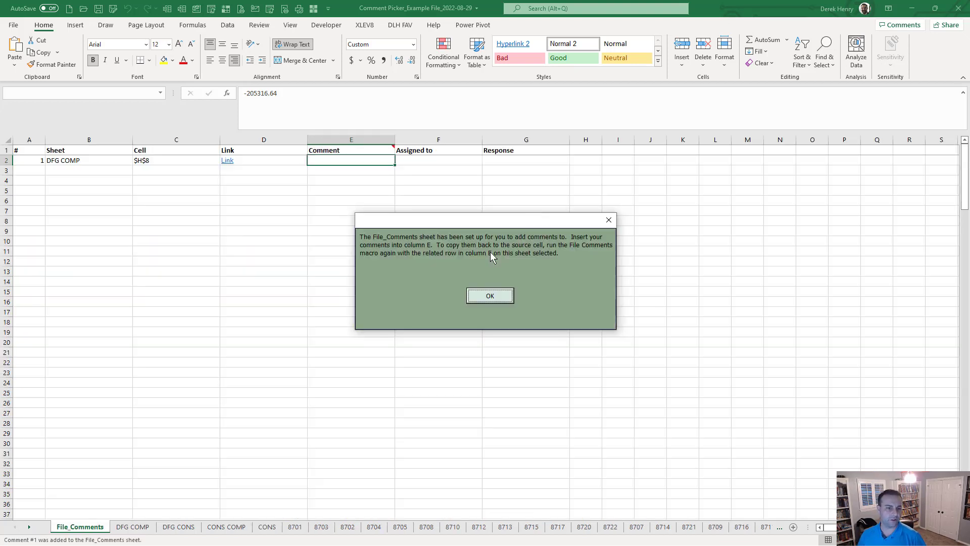
pyautogui.click(494, 298)
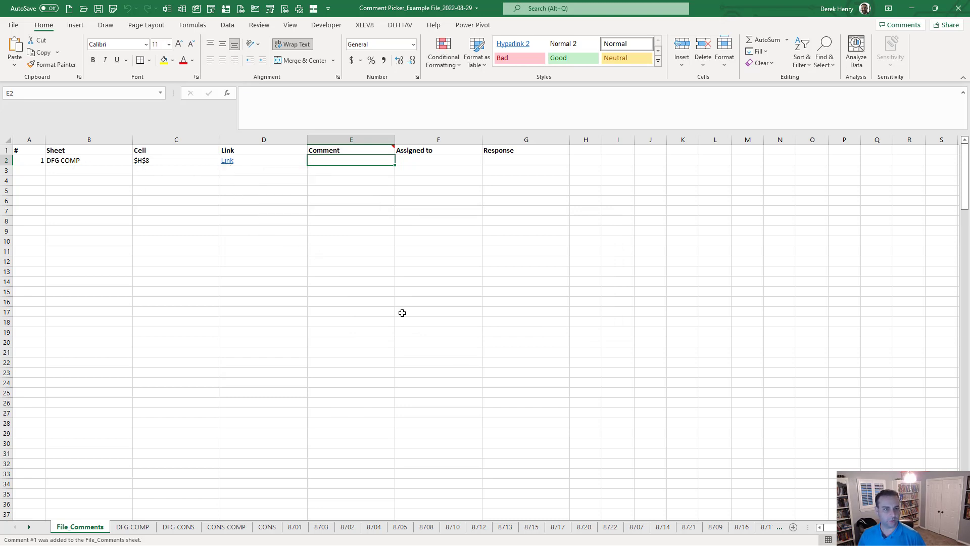
# Step: Enter "What happened to sales?" as the first entry's comment in cell E2 of the File_Comments sheet
pyautogui.write('What ')
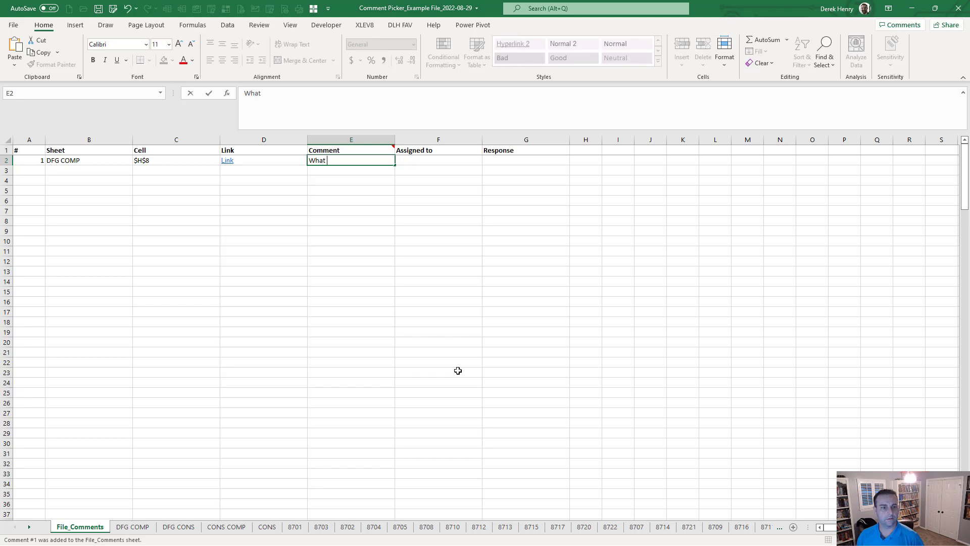
pyautogui.write('happened to sales?')
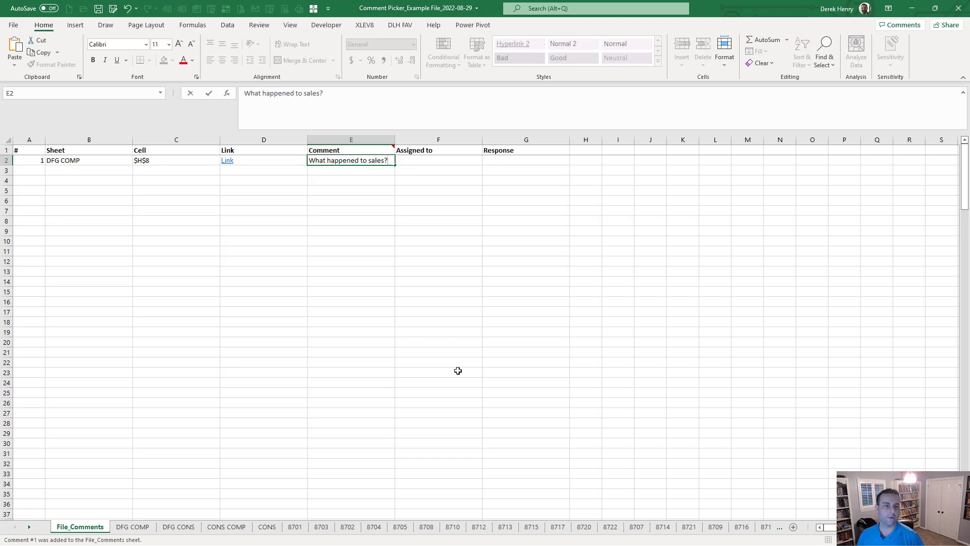
pyautogui.press('Return')
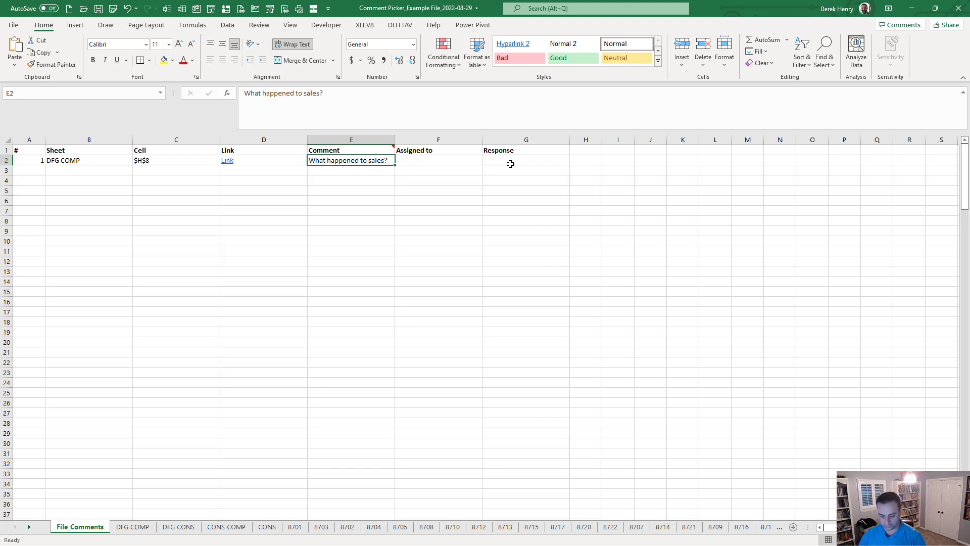
# Step: Add the comment from E2 back to its source cell H8 on DFG COMP with the picker's File Comments action, and display it
pyautogui.hotkey('ctrl', 'shift', 'c')
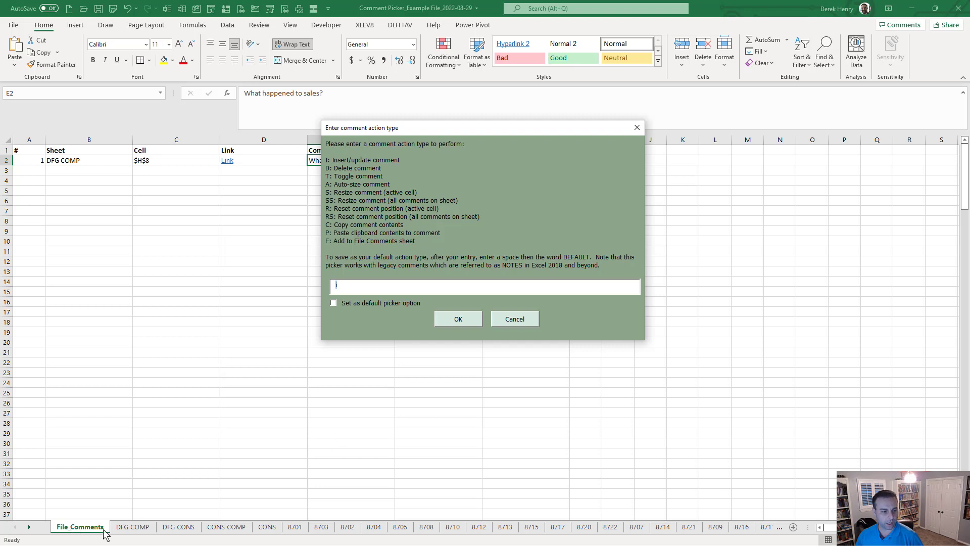
pyautogui.write('f')
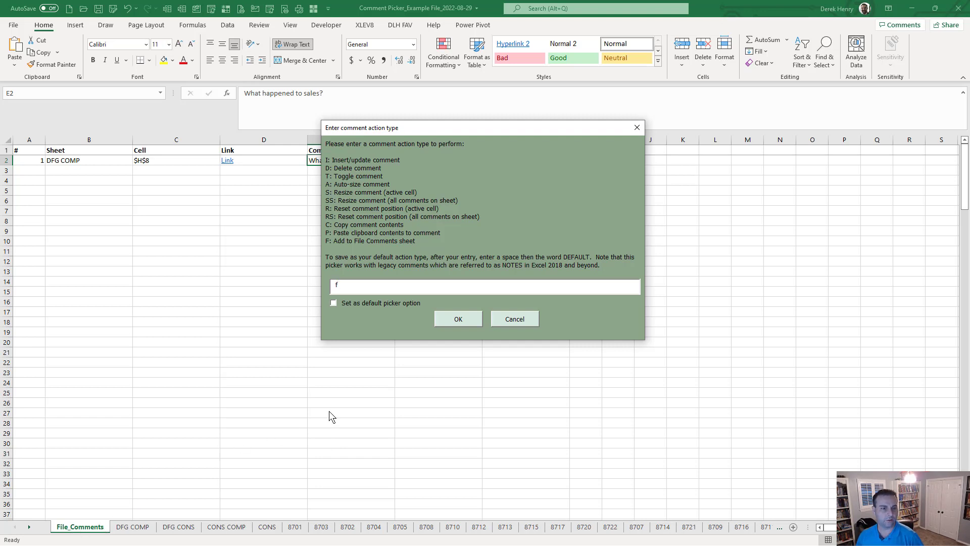
pyautogui.click(460, 319)
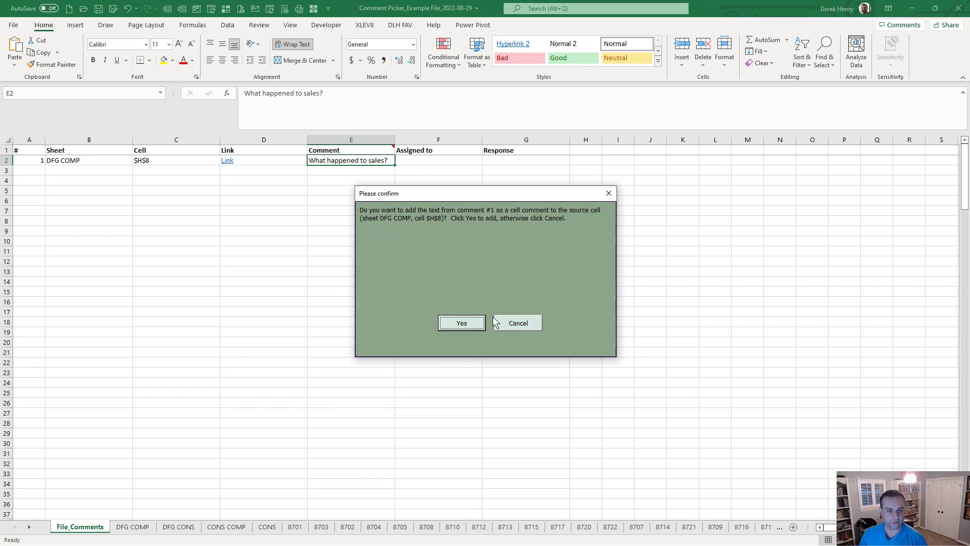
pyautogui.click(461, 323)
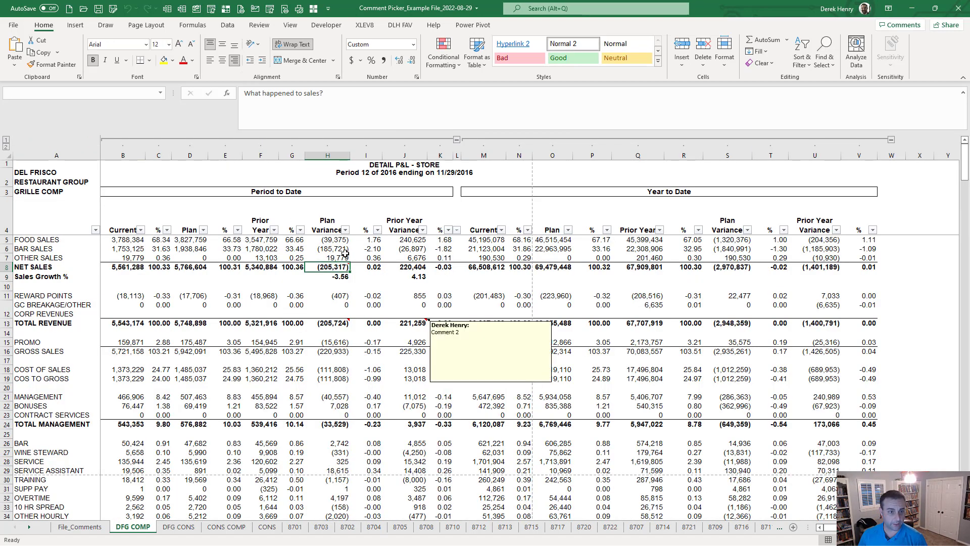
pyautogui.moveTo(338, 268)
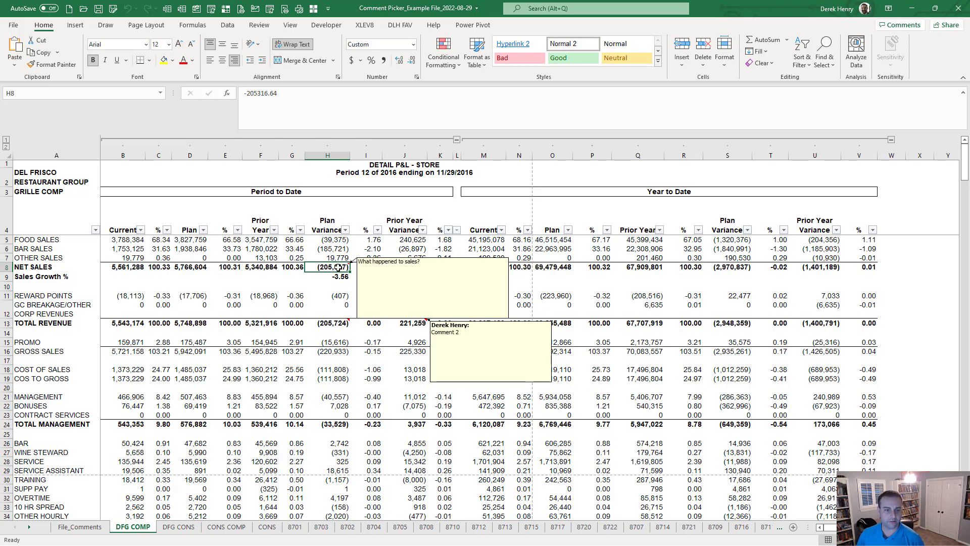
pyautogui.hotkey('ctrl', 'shift', 'c')
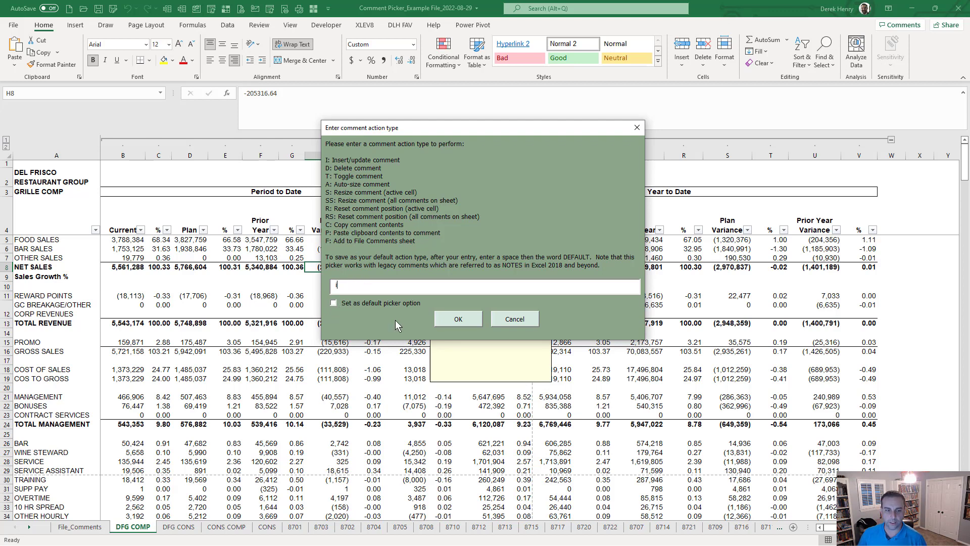
pyautogui.press('Return')
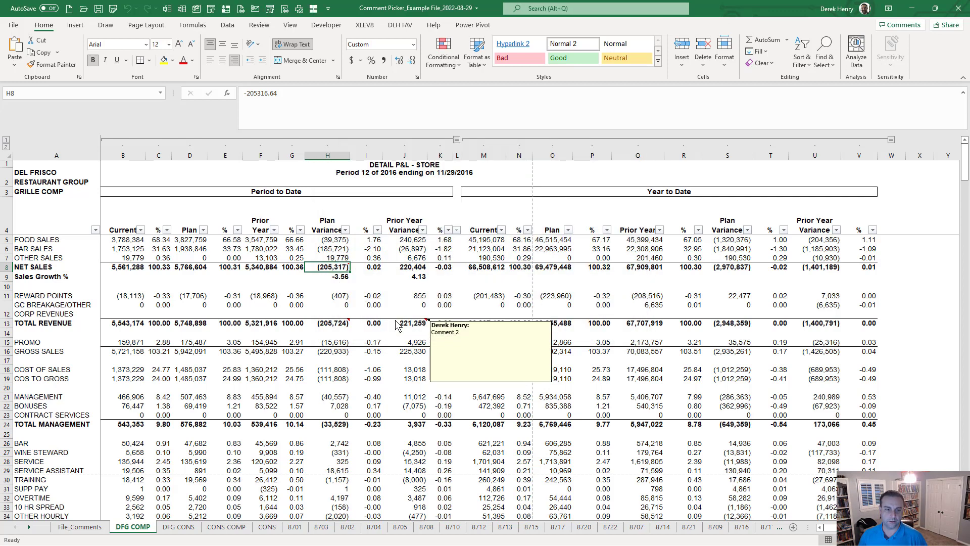